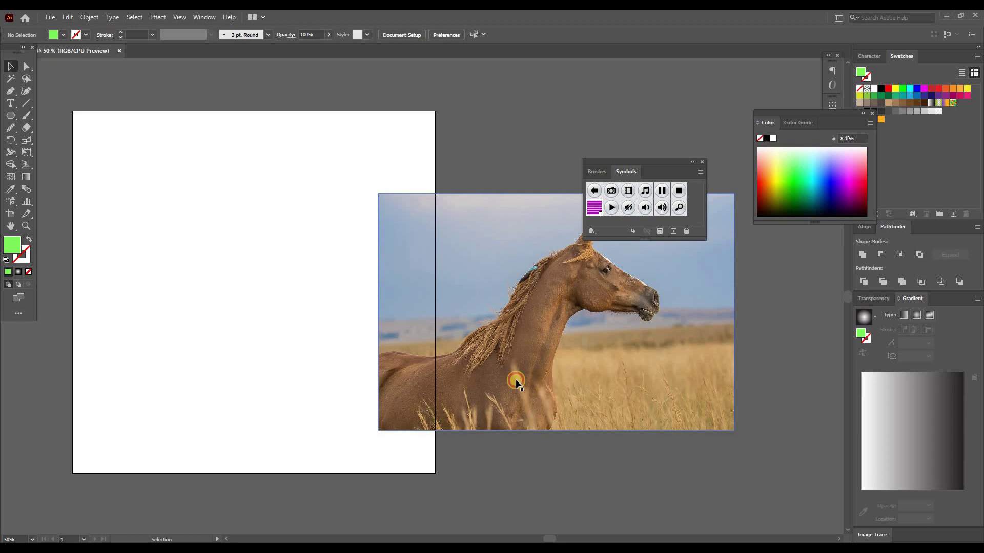
Drag the horse photo onto the artboard, close the Brushes/Symbols panel, and scale it to 1000 px wide.
mouse_move(521, 373)
mouse_down()
mouse_move(316, 366)
mouse_move(472, 386)
mouse_up()
scroll(401, 360, down, 1)
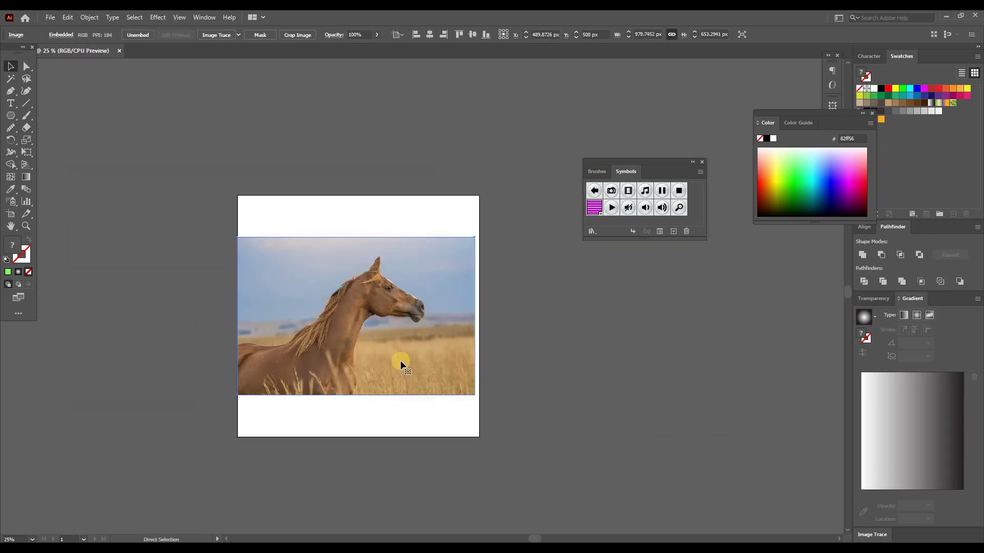
scroll(443, 359, down, 1)
scroll(389, 348, up, 3)
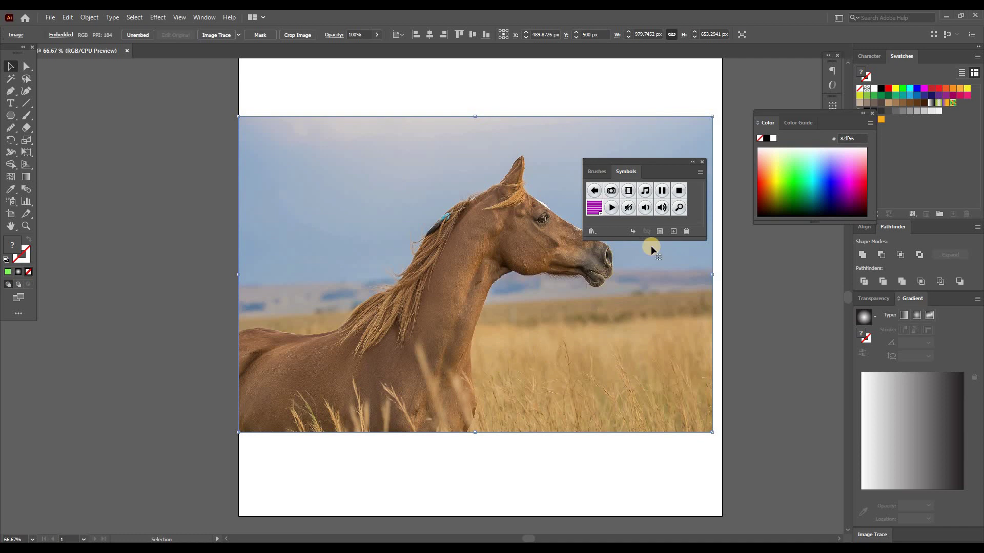
click(700, 164)
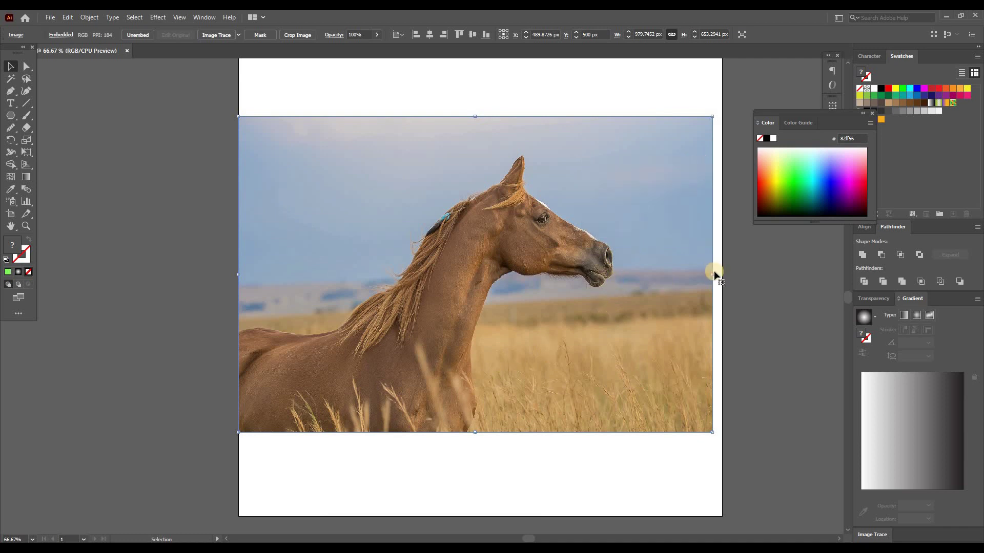
drag(721, 274, 722, 273)
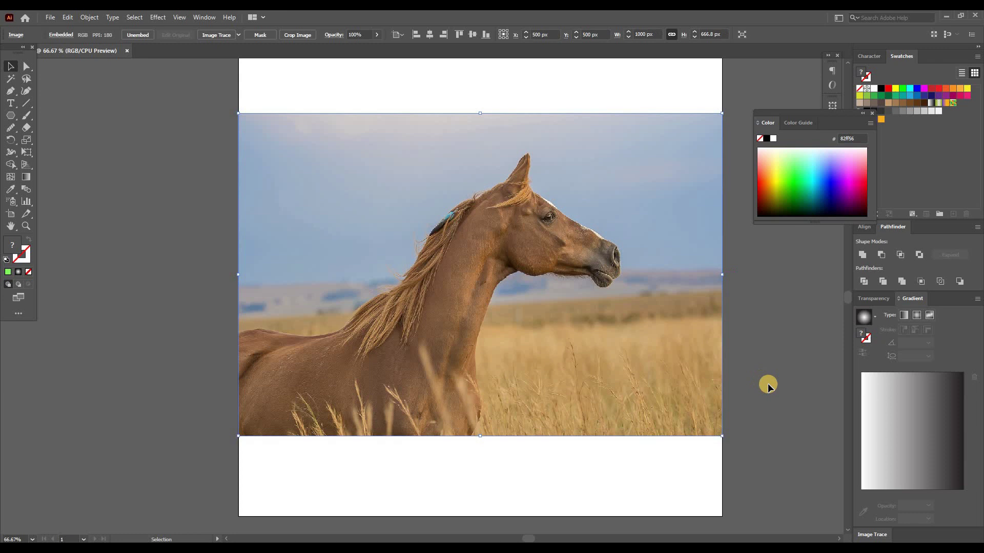
scroll(694, 392, up, 1)
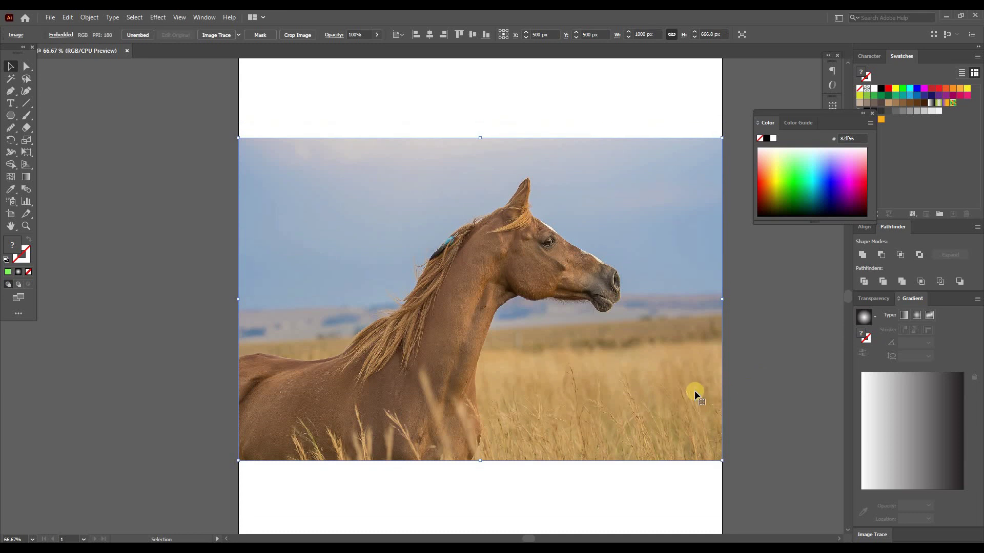
Lower the horse photo's opacity to 64%, then ready the Pen tool with stroke in front.
click(377, 37)
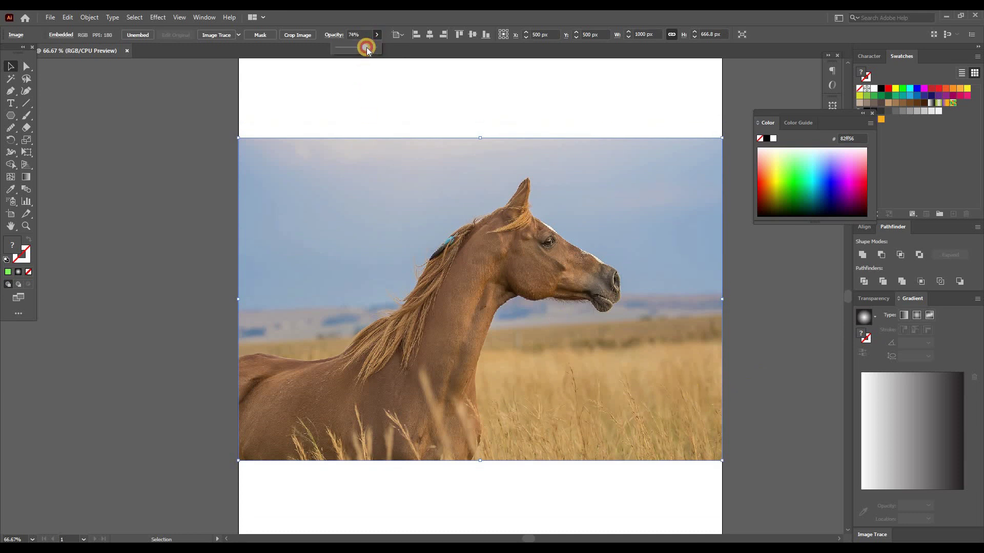
drag(367, 48, 366, 48)
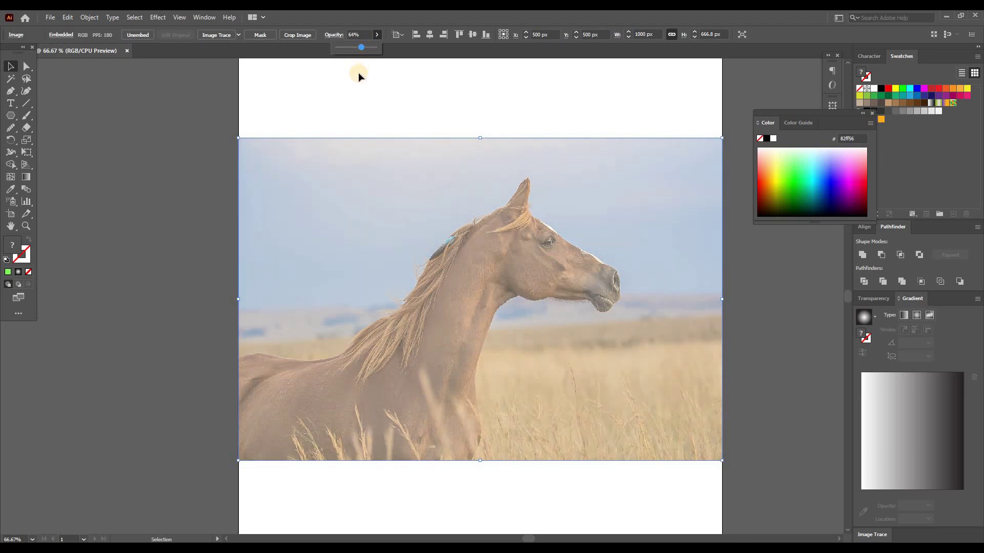
key(Return)
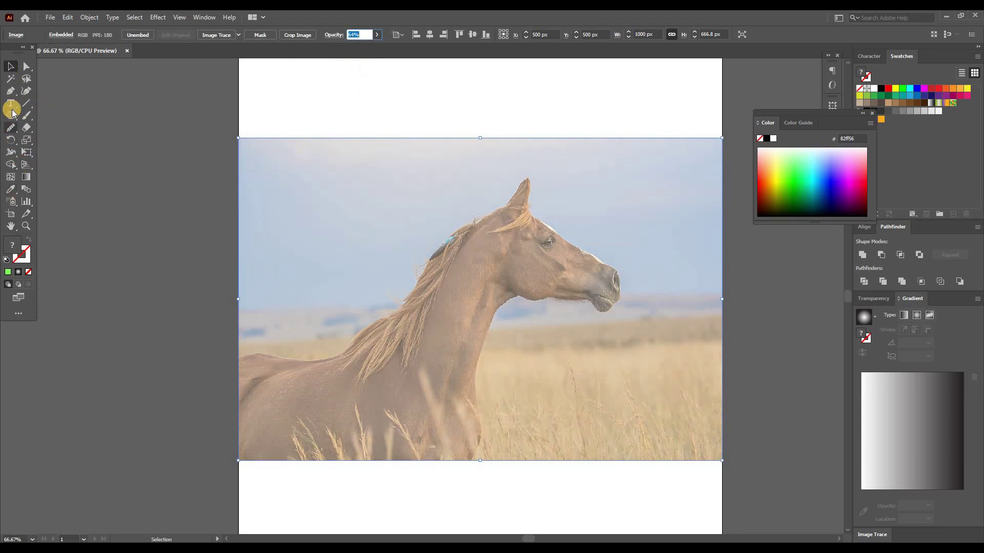
click(11, 92)
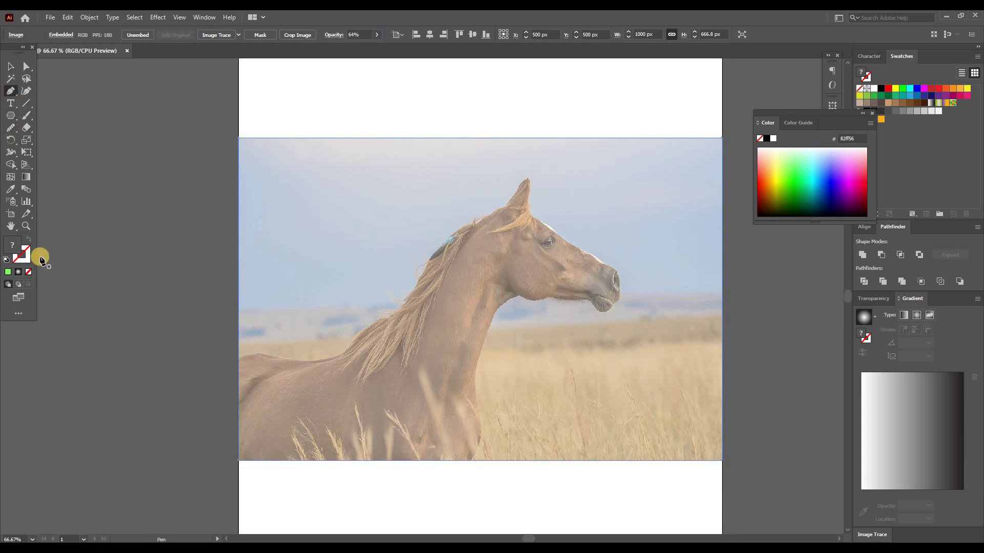
click(24, 261)
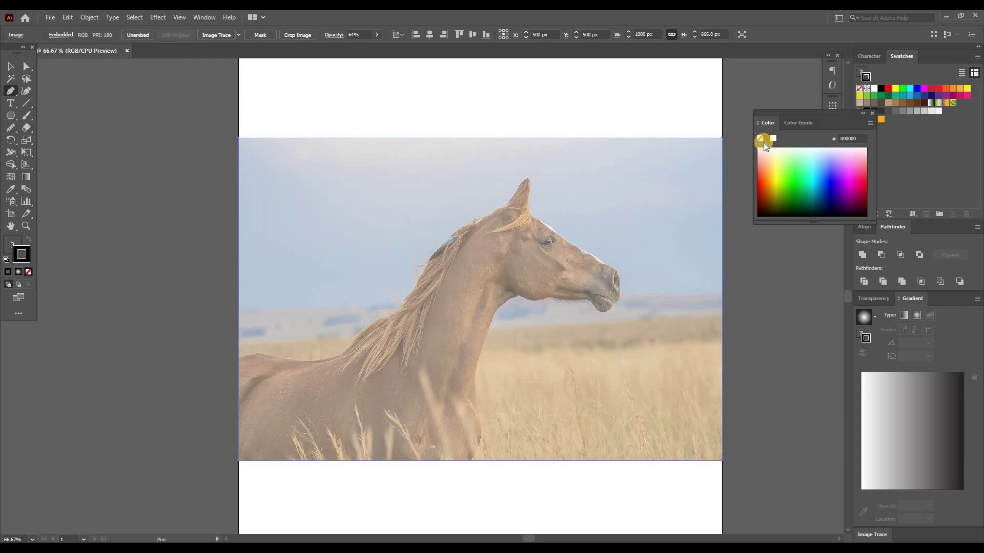
Trace green Pen anchors from the mane up to the ear tip and back, with corner ear points.
click(456, 246)
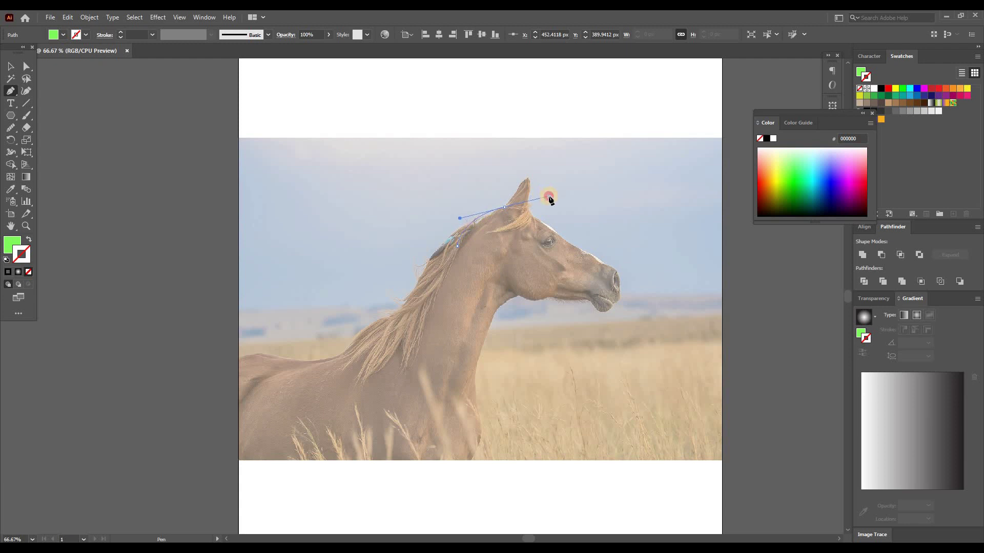
drag(457, 245, 466, 235)
click(521, 205)
click(507, 209)
drag(525, 181, 546, 172)
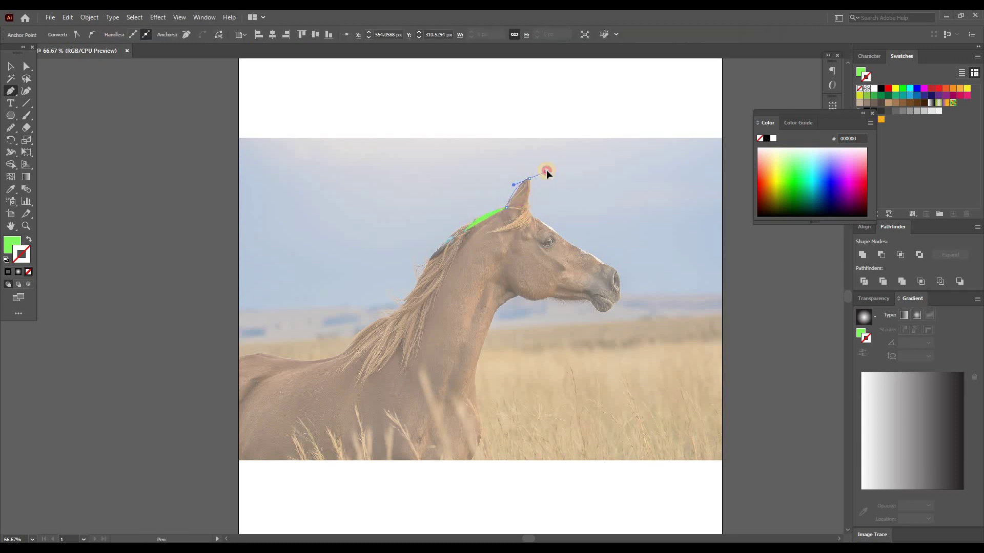
click(529, 177)
mouse_move(524, 219)
mouse_down()
mouse_move(488, 235)
mouse_move(434, 227)
mouse_up()
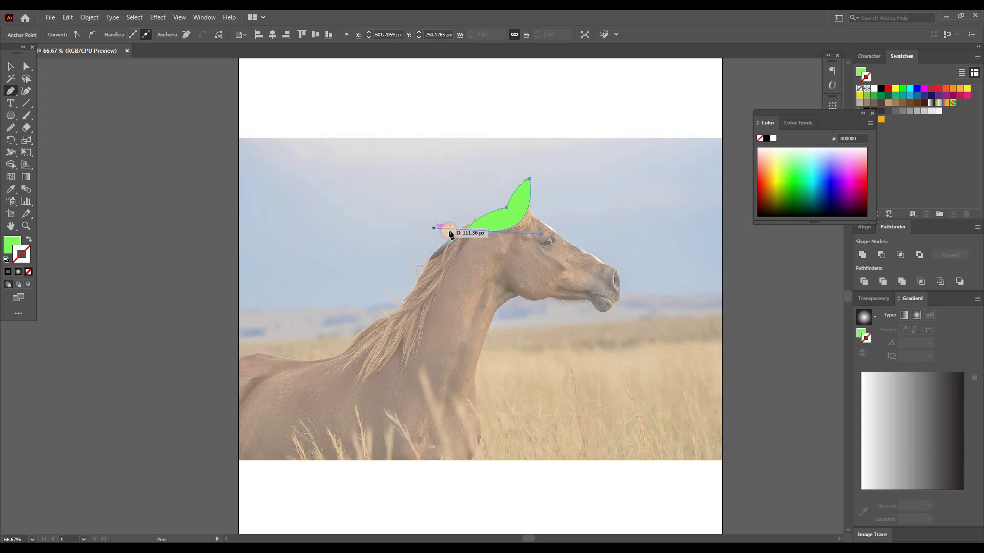
click(493, 232)
drag(547, 203, 551, 196)
Continue the green path over the forehead and down the nose to its tip.
scroll(568, 234, up, 2)
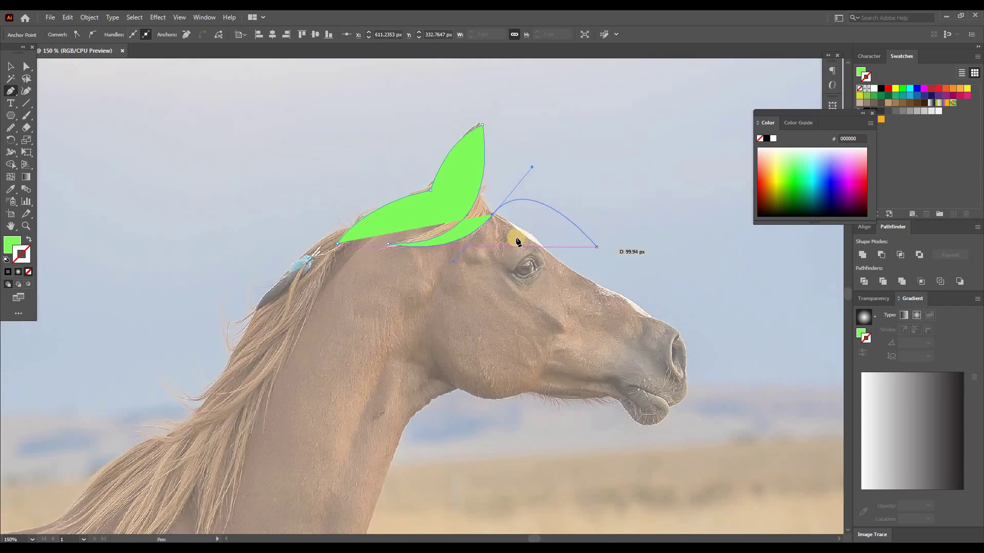
click(493, 217)
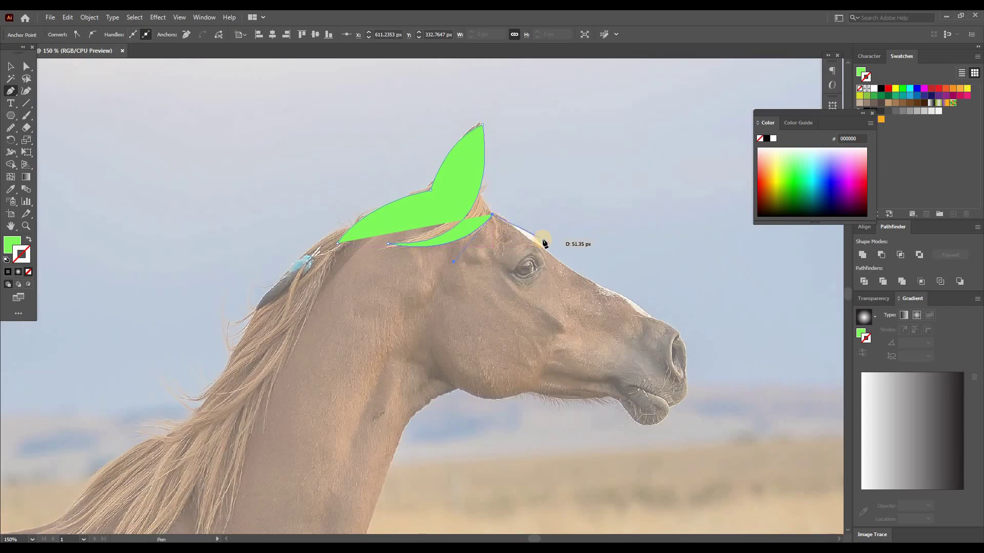
click(543, 239)
click(640, 321)
click(677, 330)
drag(714, 339, 712, 339)
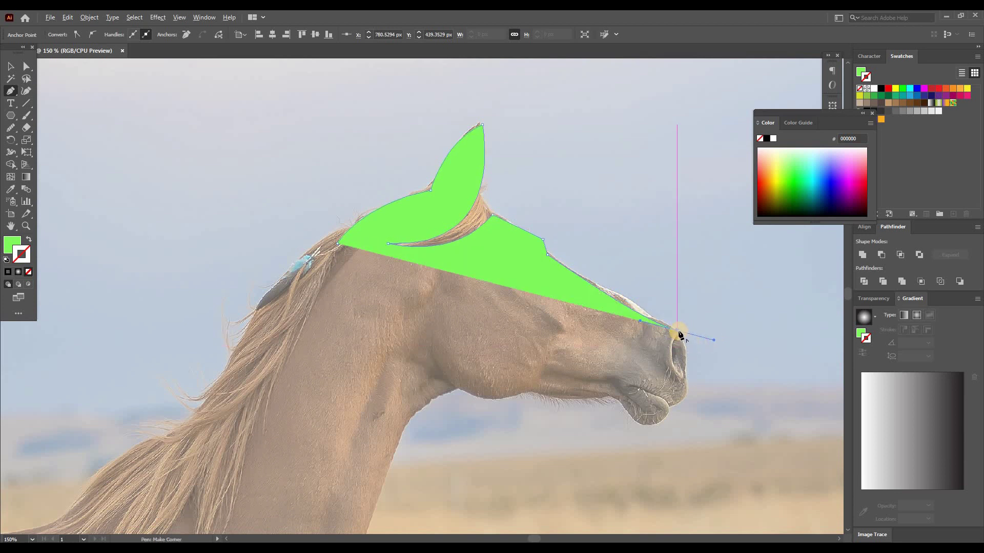
Trace the nostril, a corner under the chin, and the jawline down to the throat.
drag(684, 386, 671, 424)
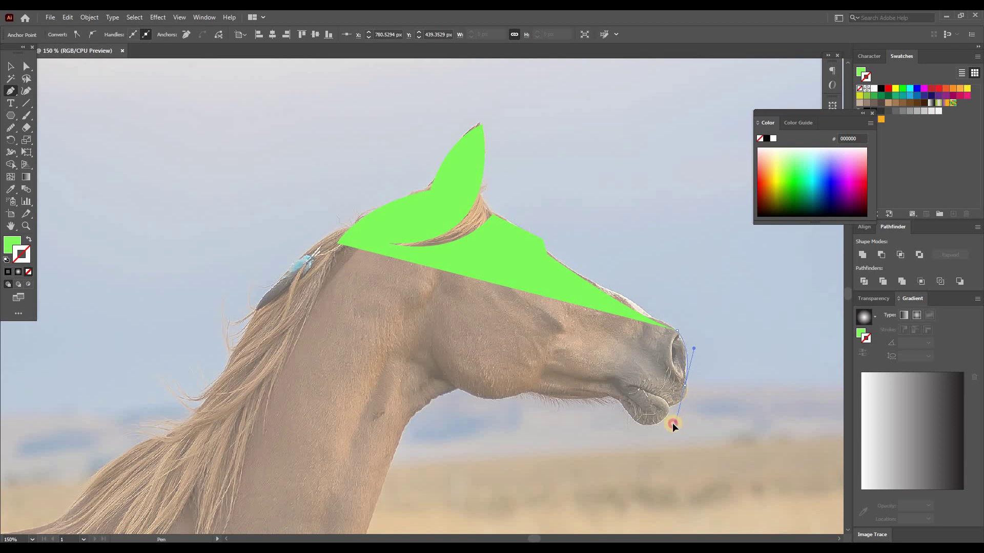
mouse_move(684, 386)
mouse_down()
mouse_move(640, 428)
mouse_move(619, 419)
mouse_up()
ctrl+click(660, 409)
ctrl+click(651, 414)
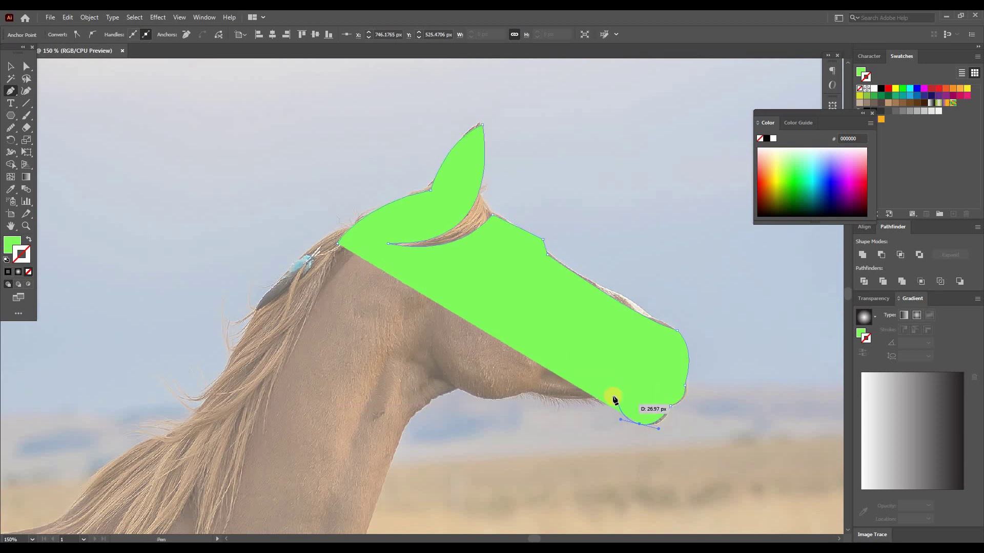
click(612, 397)
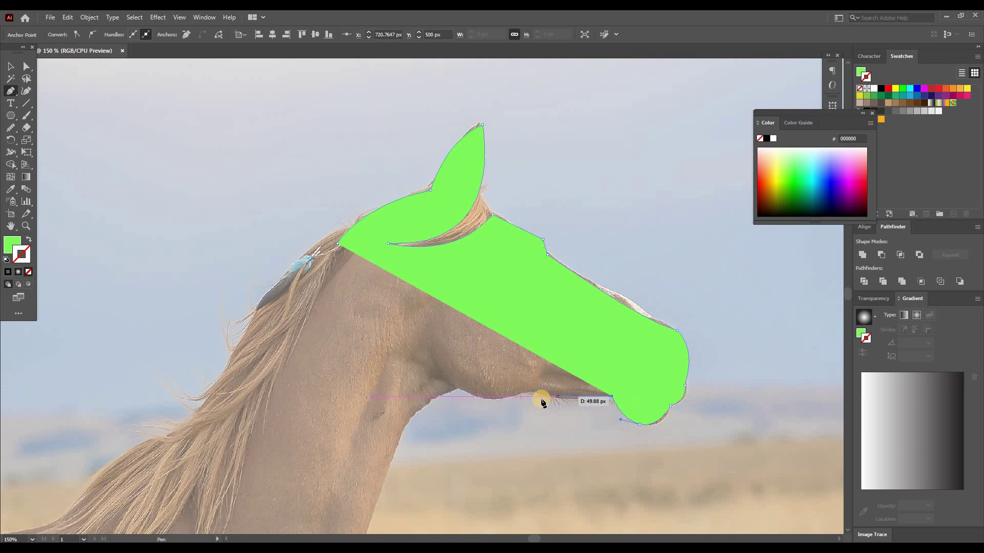
drag(503, 397, 483, 405)
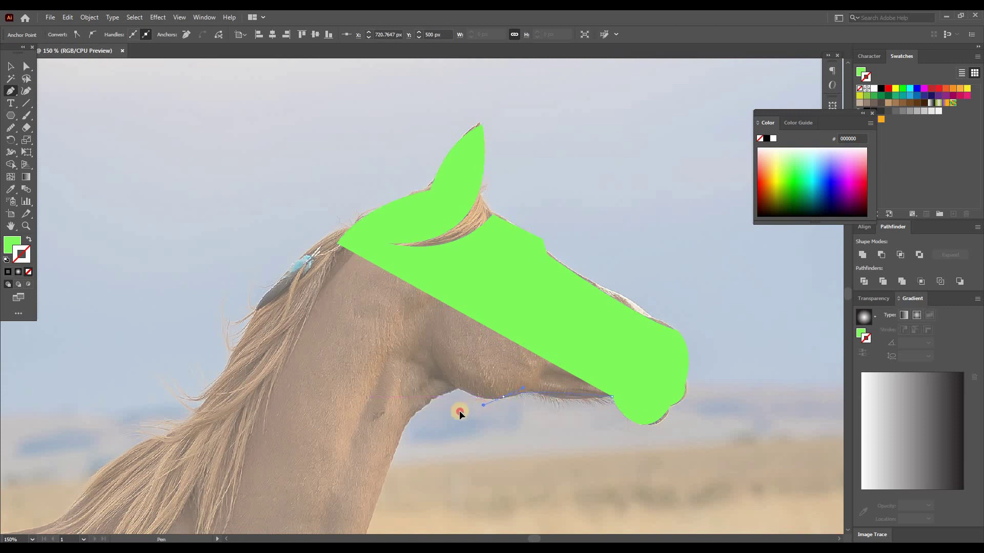
drag(422, 421, 423, 420)
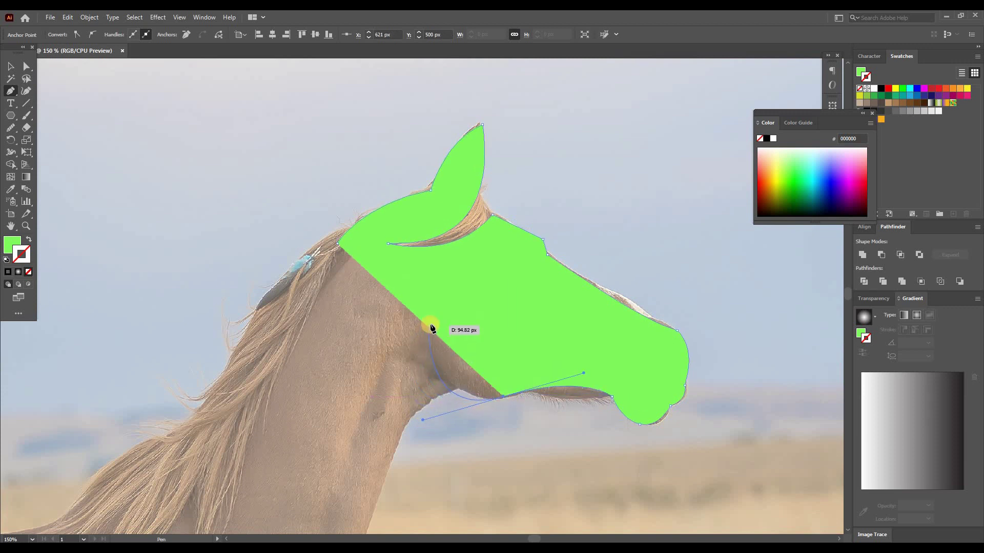
drag(431, 325, 428, 412)
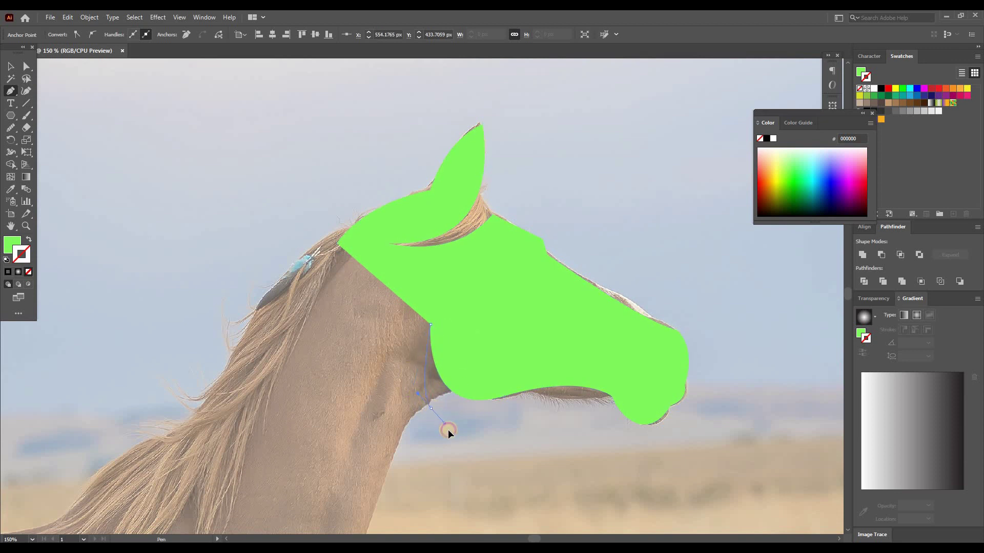
Add curved anchors down the neck, undoing one misplaced anchor.
drag(441, 406, 432, 290)
scroll(441, 358, down, 3)
scroll(433, 291, down, 2)
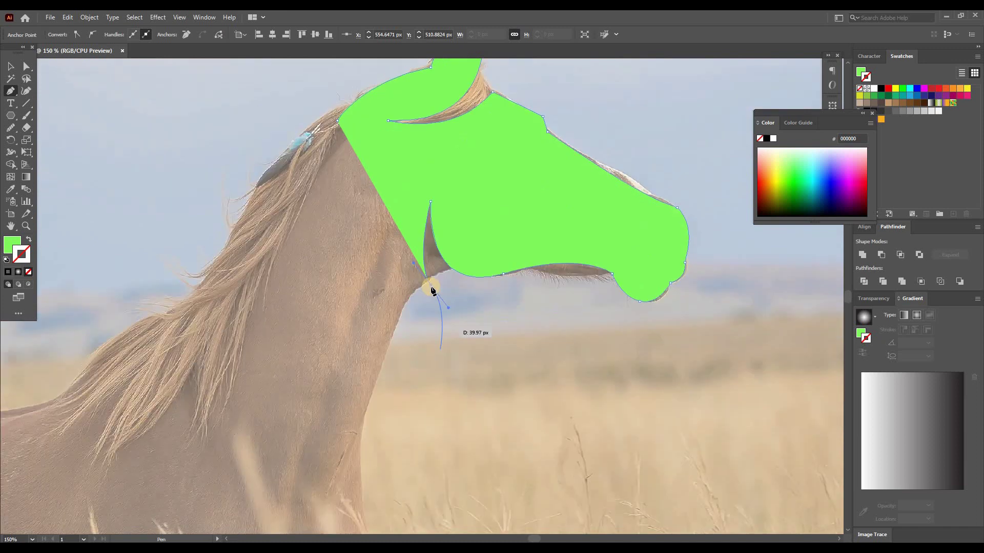
mouse_move(383, 390)
mouse_down()
mouse_move(429, 322)
mouse_move(474, 364)
mouse_up()
scroll(424, 345, down, 3)
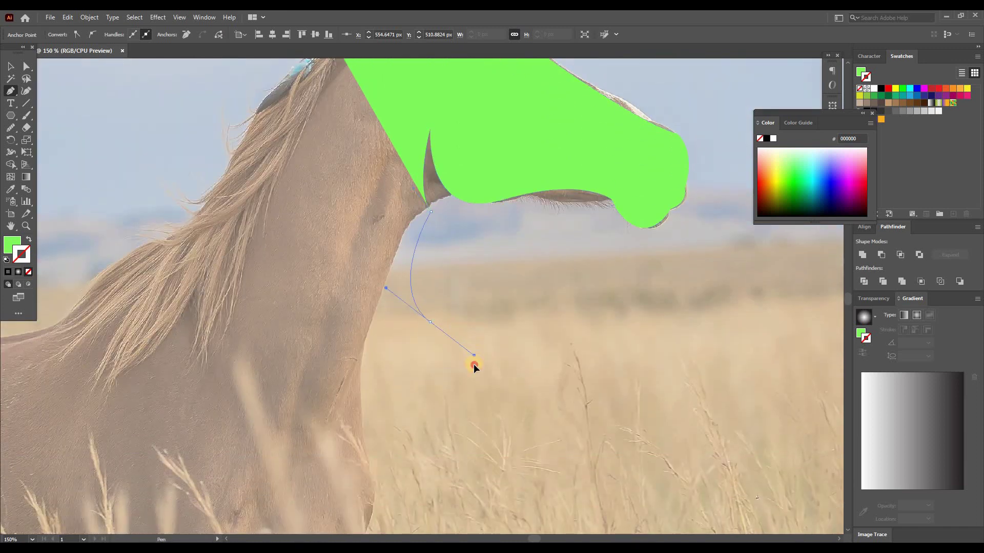
drag(468, 403, 469, 409)
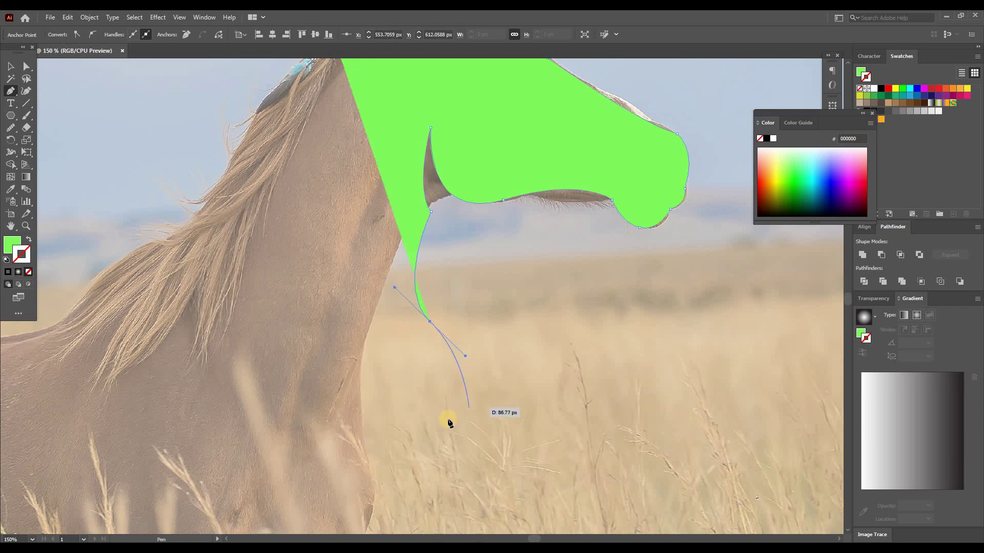
scroll(462, 435, down, 1)
click(460, 423)
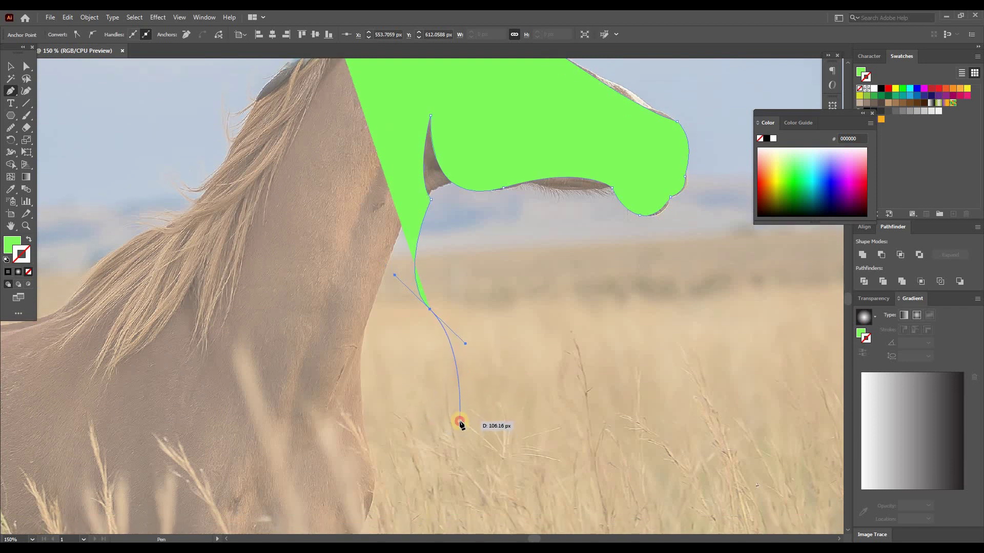
drag(461, 423, 380, 382)
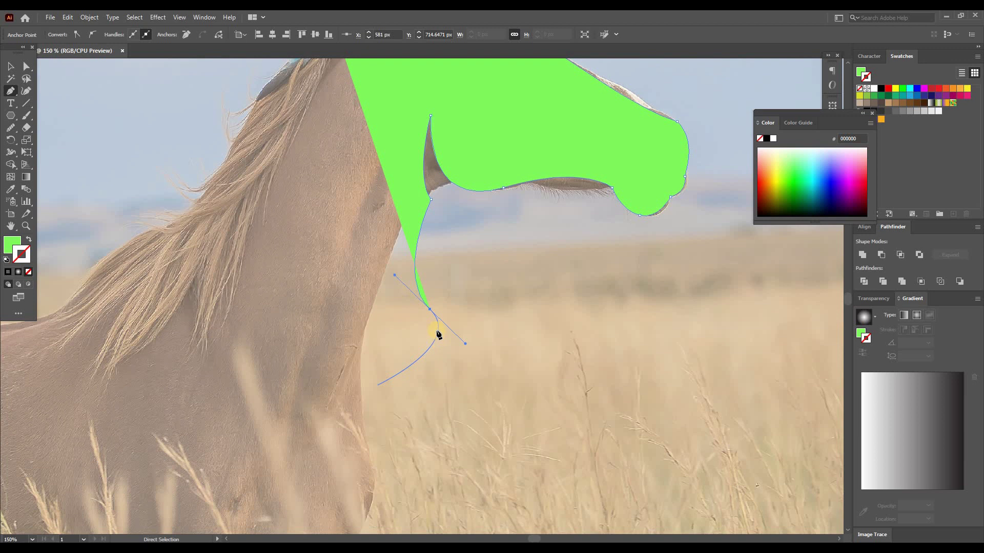
key(ctrl+z)
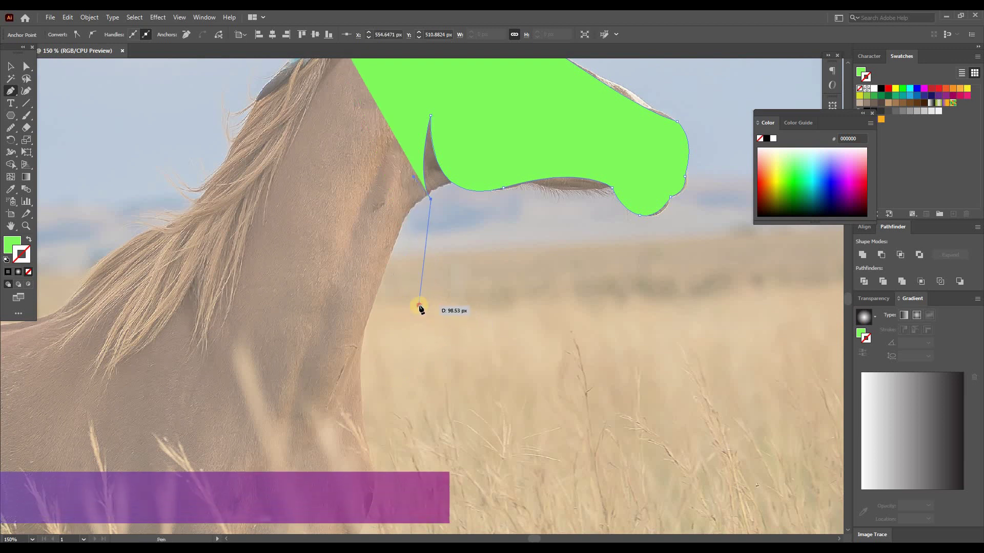
Curve the path down the front of the neck and close it at the starting anchor.
drag(418, 306, 444, 348)
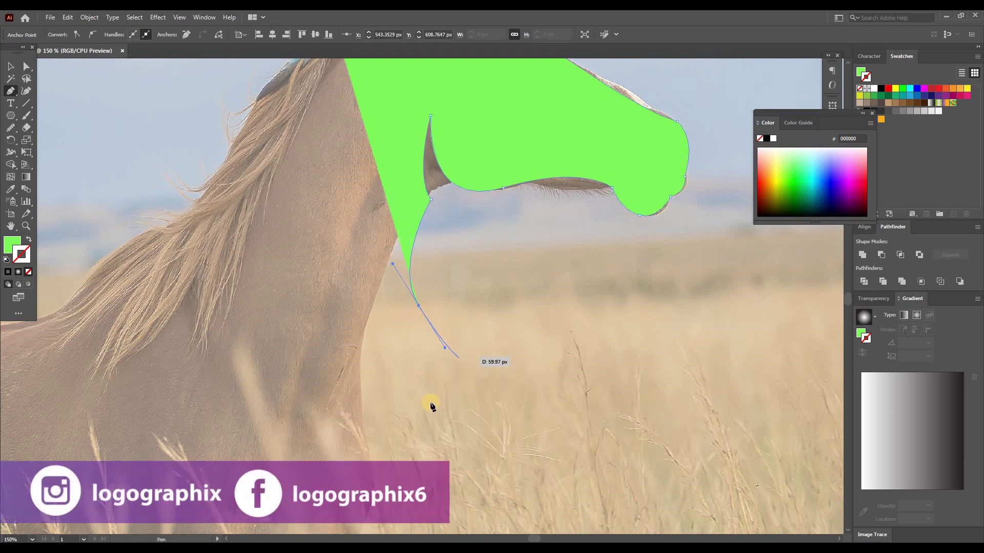
click(381, 418)
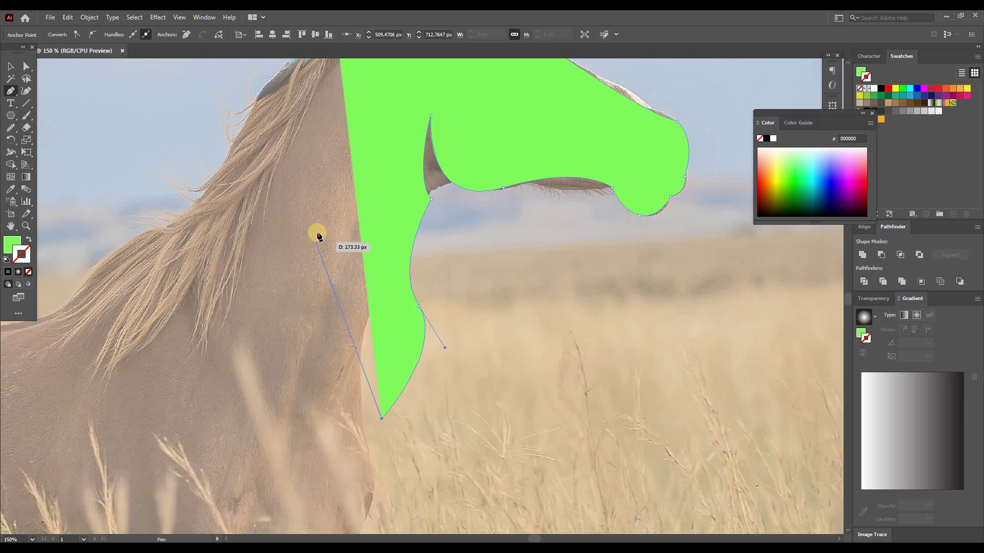
drag(326, 231, 221, 135)
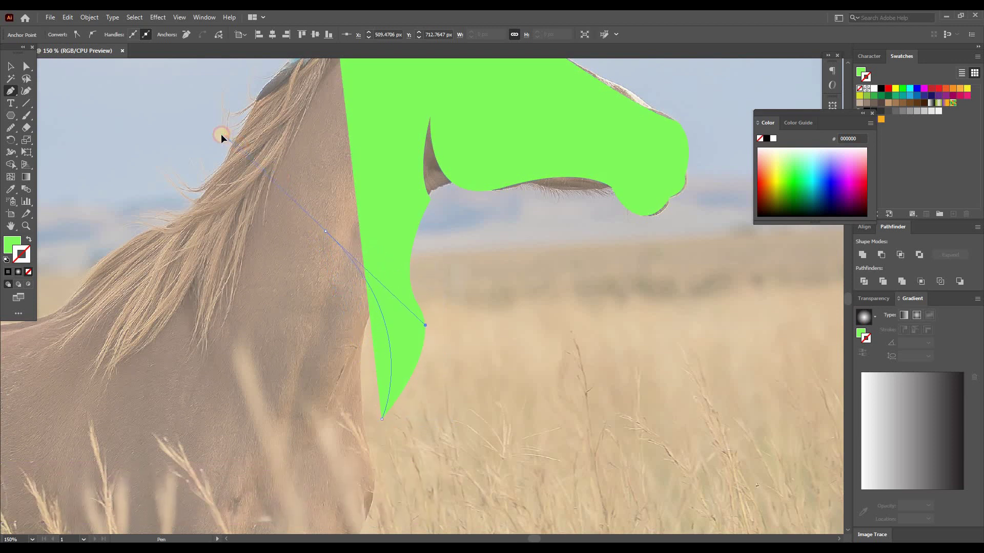
scroll(309, 148, up, 4)
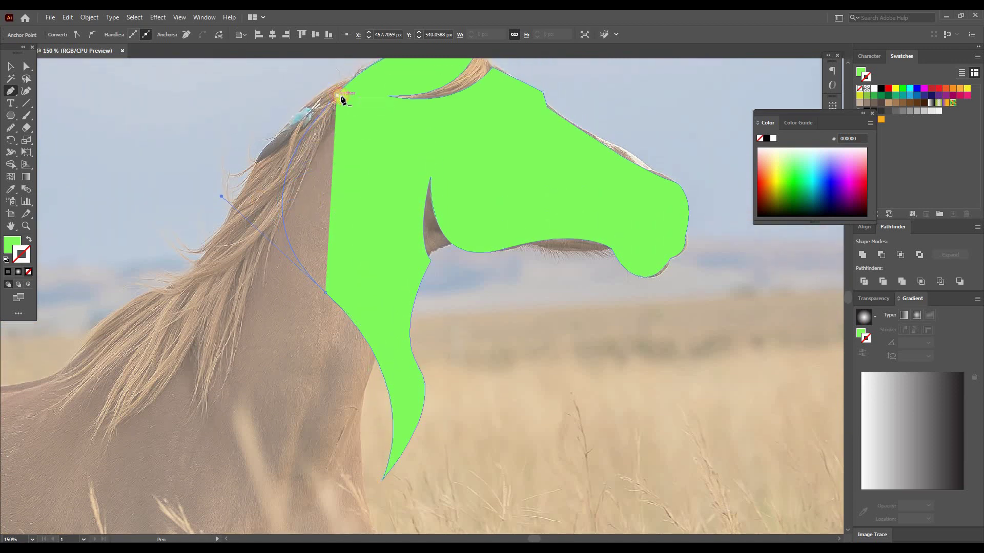
drag(338, 97, 368, 109)
scroll(647, 319, up, 2)
scroll(648, 319, down, 2)
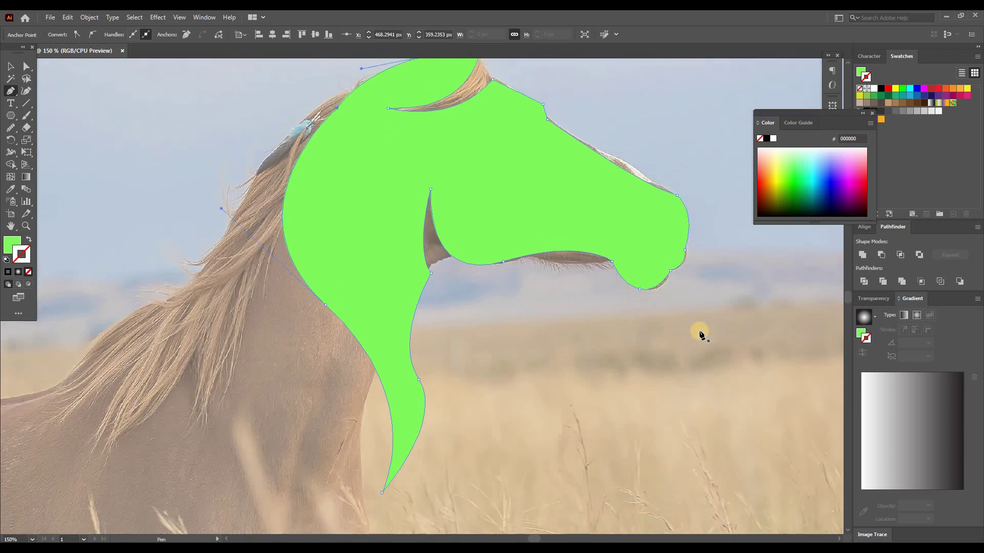
Draw the first curved green mane strand along the left side of the neck.
scroll(701, 334, down, 1)
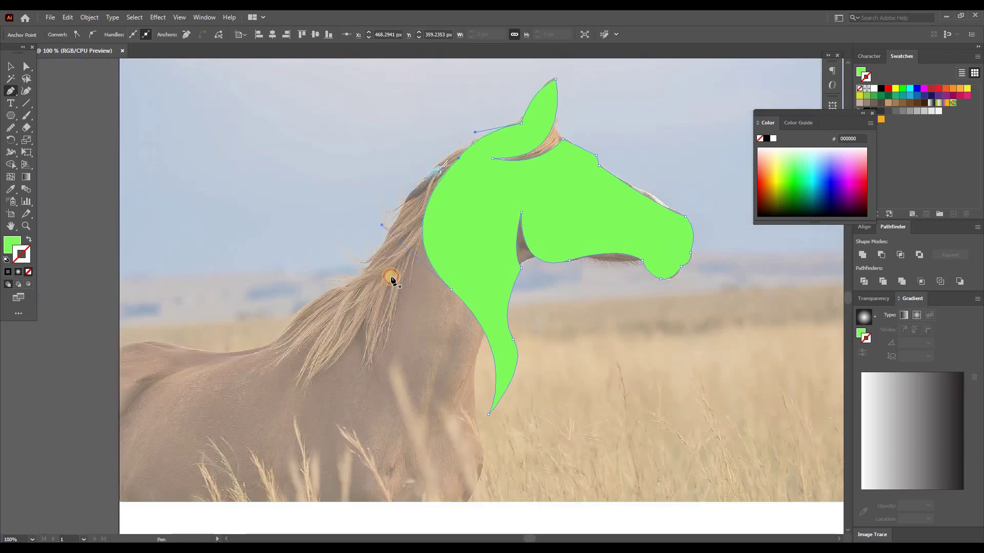
mouse_move(435, 305)
mouse_down()
mouse_move(471, 310)
mouse_move(484, 351)
mouse_up()
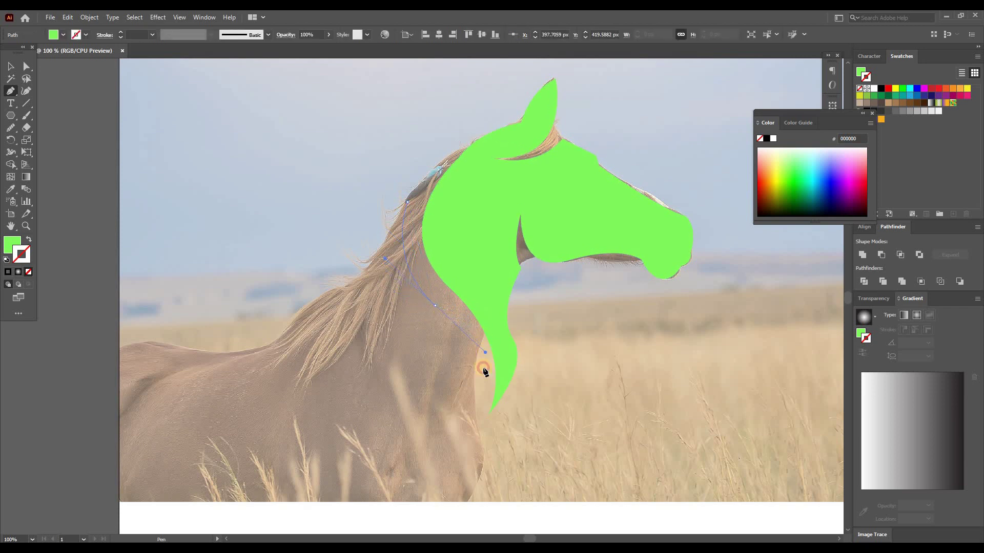
drag(476, 407, 447, 358)
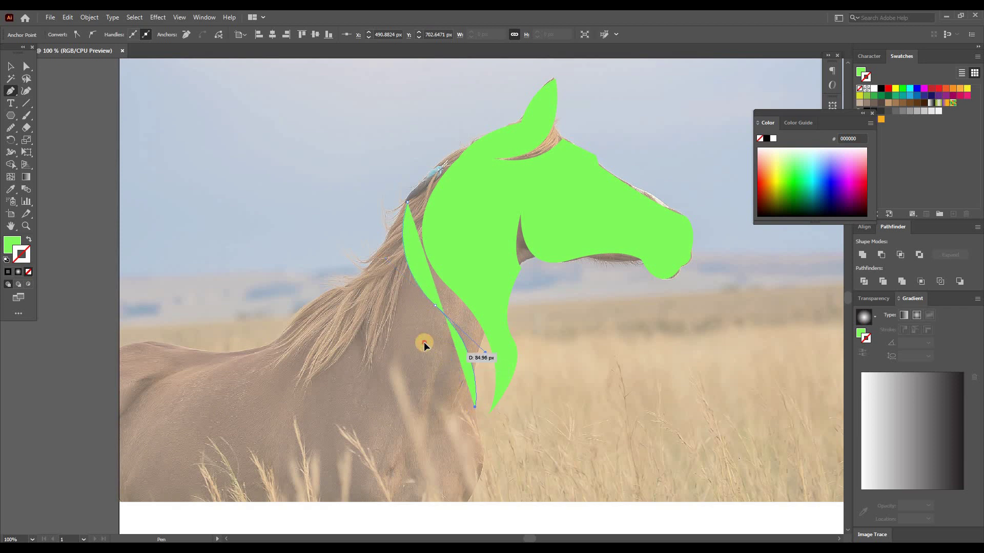
mouse_move(423, 342)
mouse_down()
mouse_move(402, 283)
mouse_move(410, 310)
mouse_up()
drag(432, 378, 443, 374)
Draw a second mane strand curving upward, then select the background photo with Group Selection.
click(392, 270)
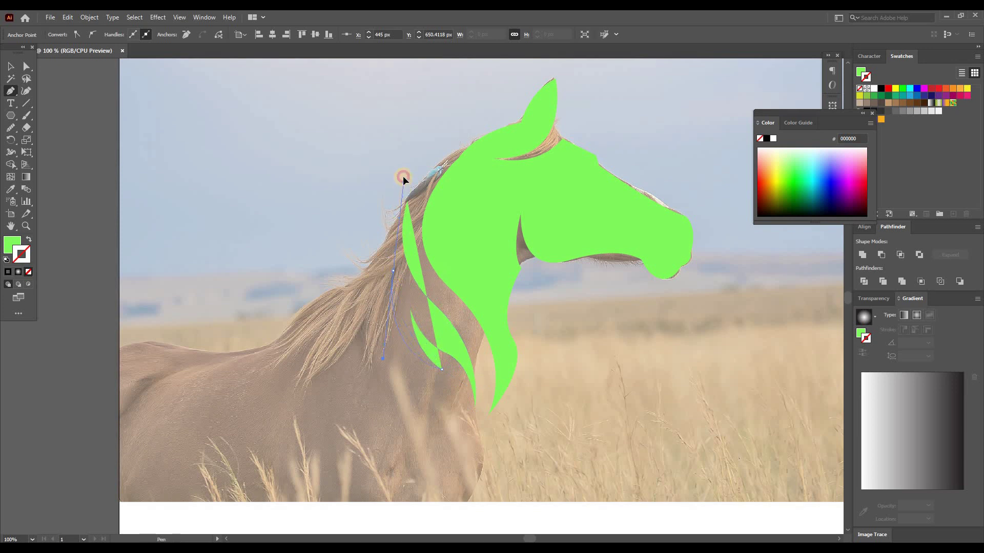
mouse_move(402, 176)
mouse_down()
mouse_move(390, 183)
mouse_move(416, 212)
mouse_move(413, 199)
mouse_up()
click(430, 164)
click(28, 70)
click(327, 391)
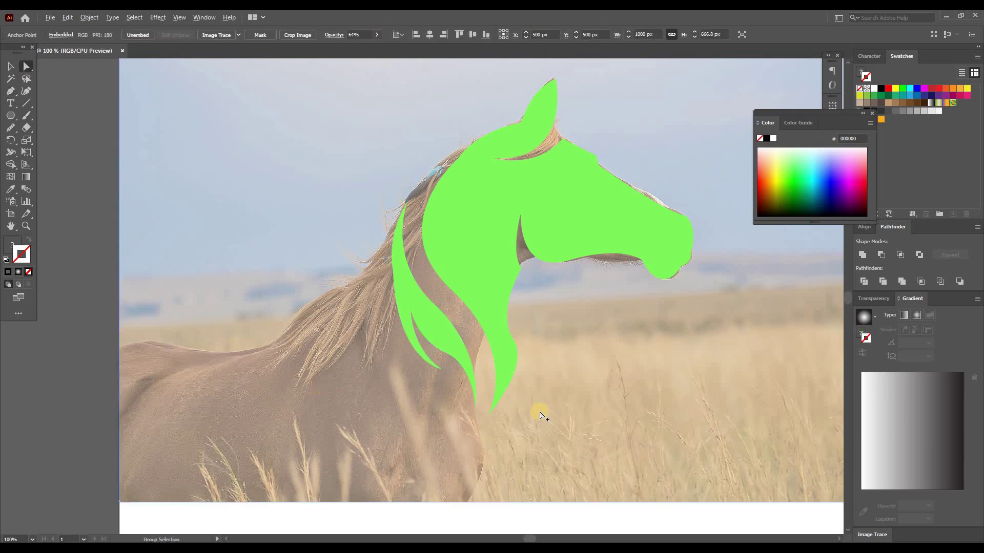
Move the horse reference photo off the artboard to the left.
scroll(541, 411, down, 2)
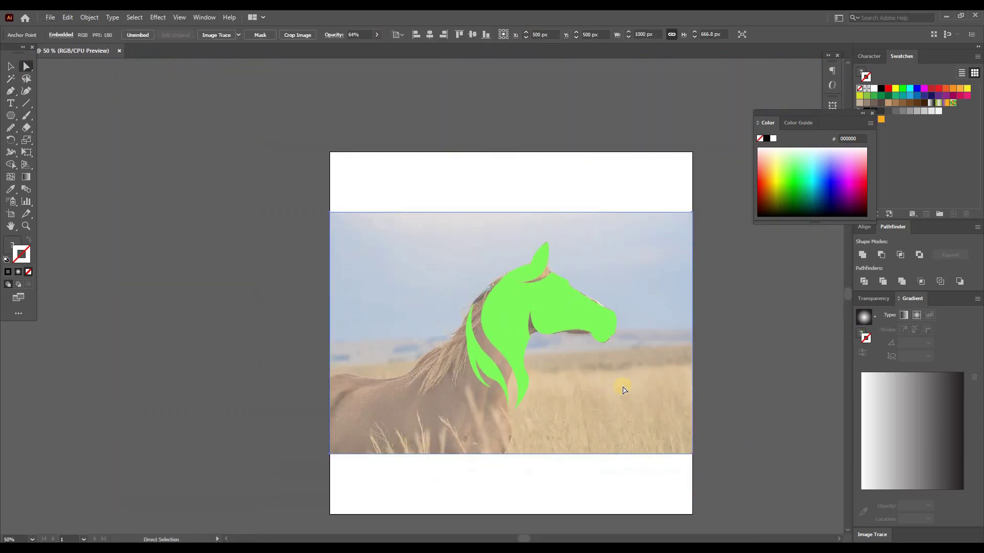
key(ctrl+z)
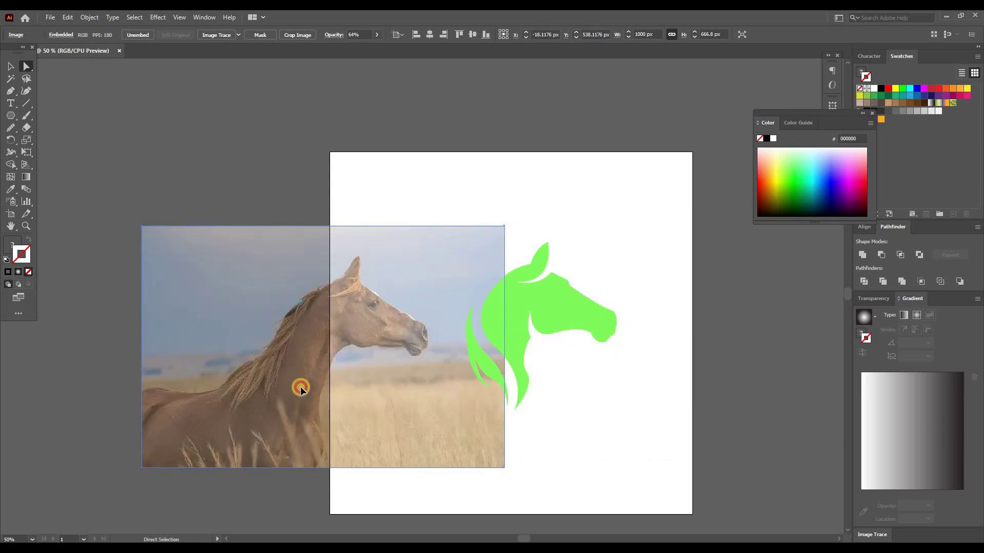
drag(300, 389, 92, 358)
click(491, 416)
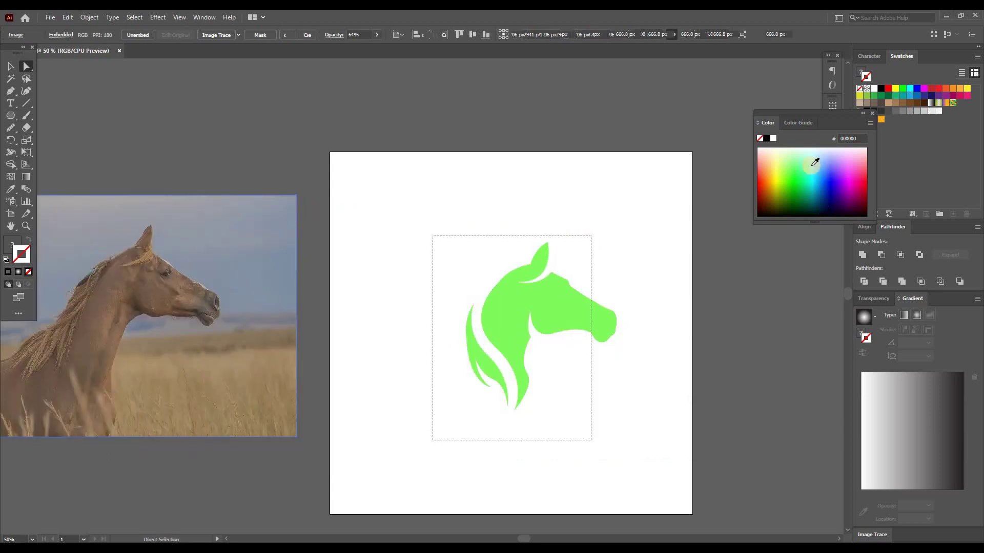
Select the green horse shapes and fill them dark brown #3c2600.
key(x)
click(564, 369)
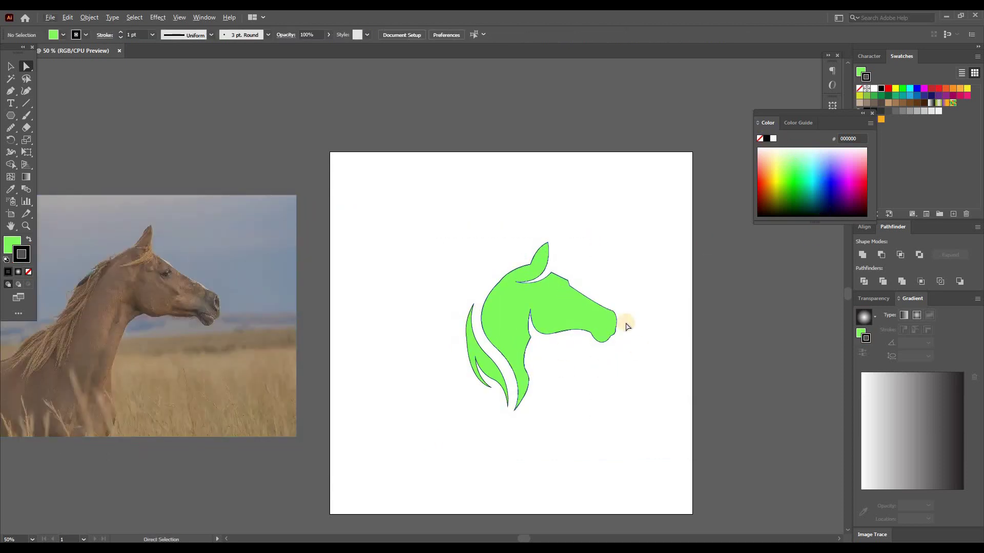
click(590, 308)
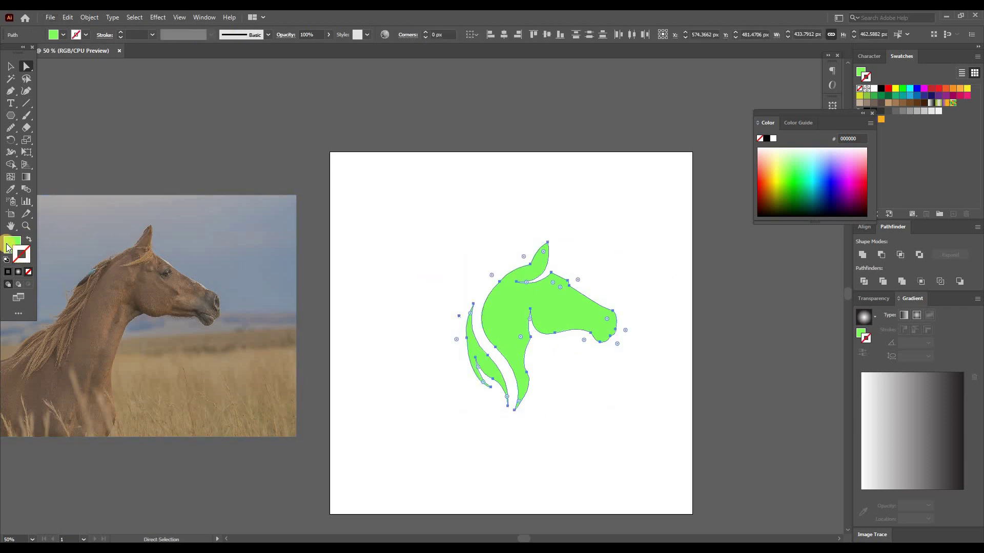
click(769, 207)
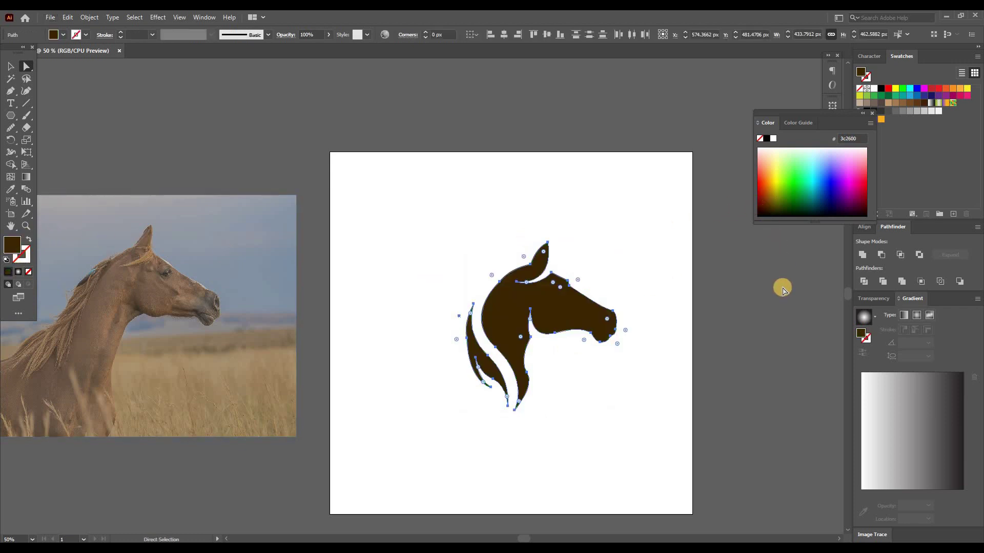
scroll(746, 330, up, 1)
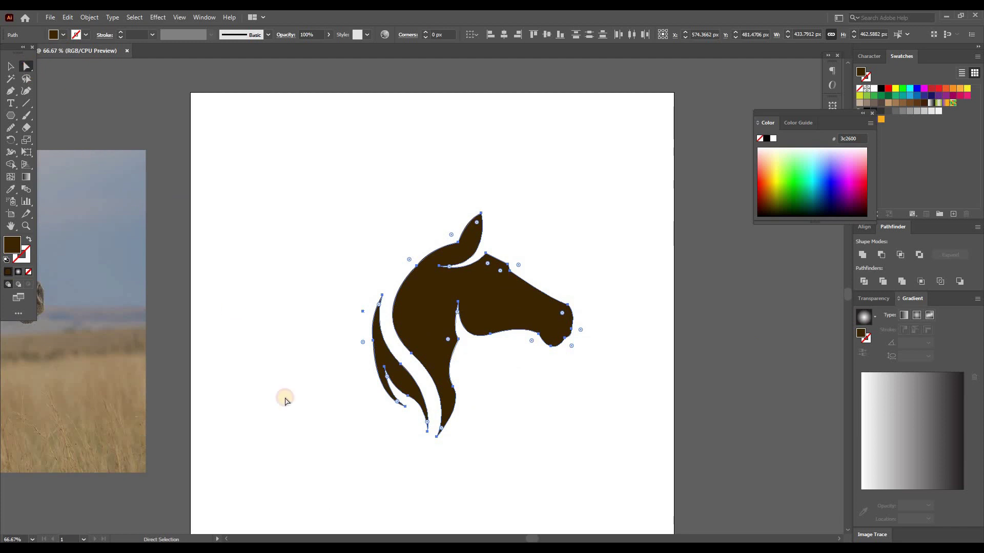
Drag anchor points on the left mane strand to reshape its curves.
click(414, 374)
scroll(399, 369, up, 1)
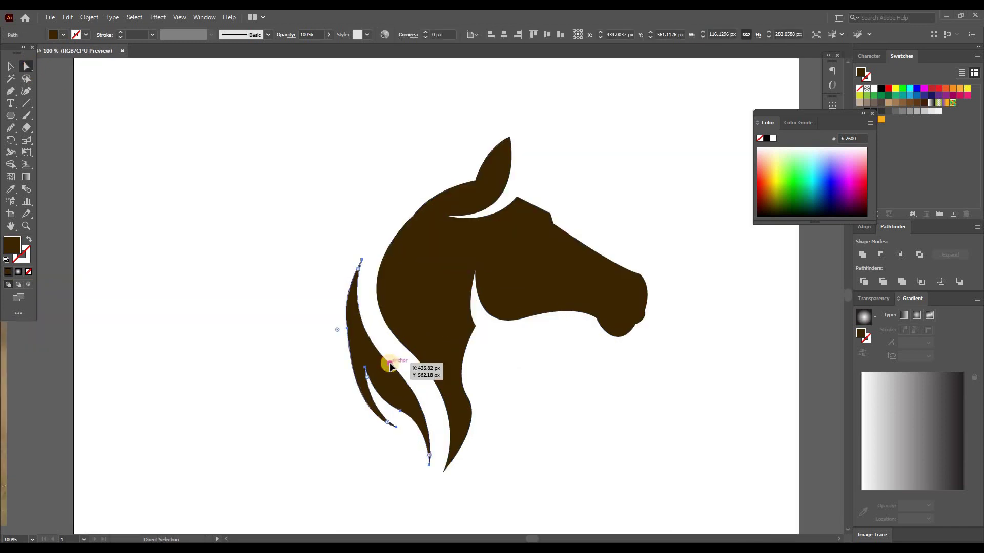
drag(395, 363, 401, 358)
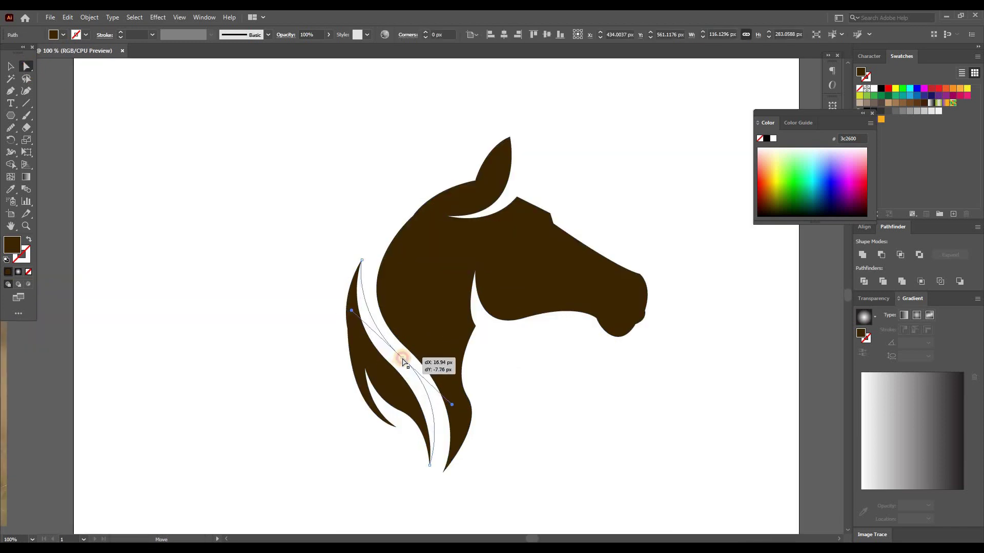
drag(346, 331, 342, 344)
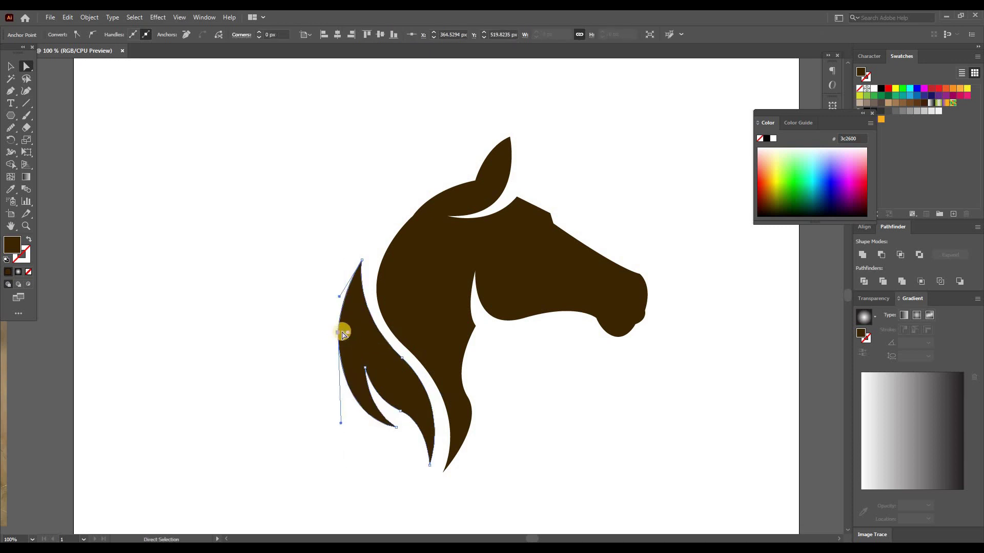
click(413, 220)
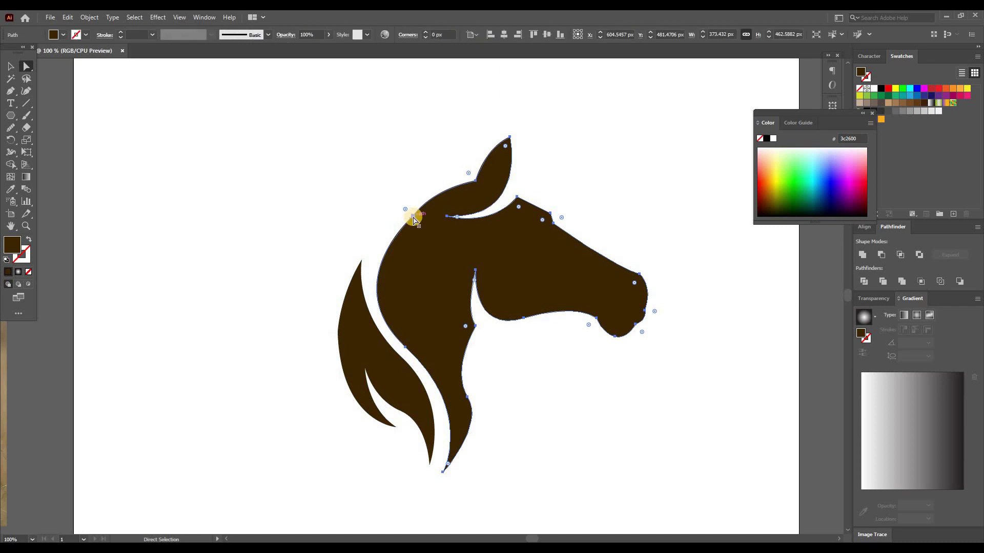
click(411, 222)
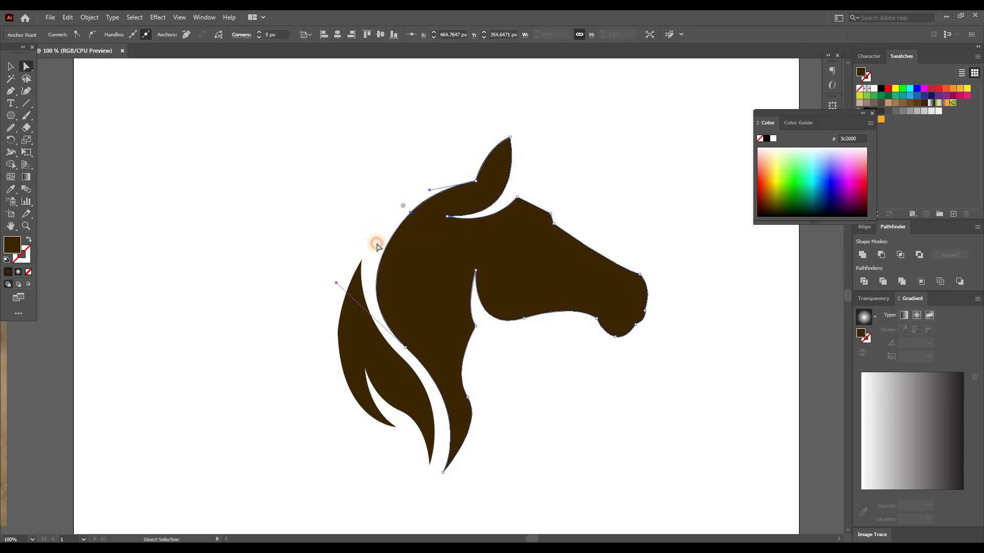
click(363, 260)
drag(364, 258, 369, 258)
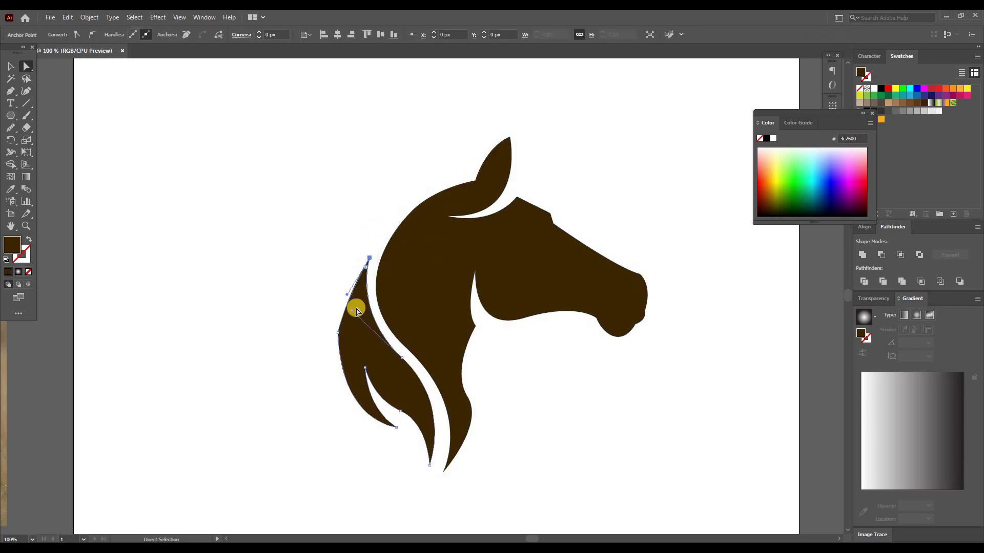
Adjust the lower mane curve and head's bottom tip, undoing the tip move.
click(340, 284)
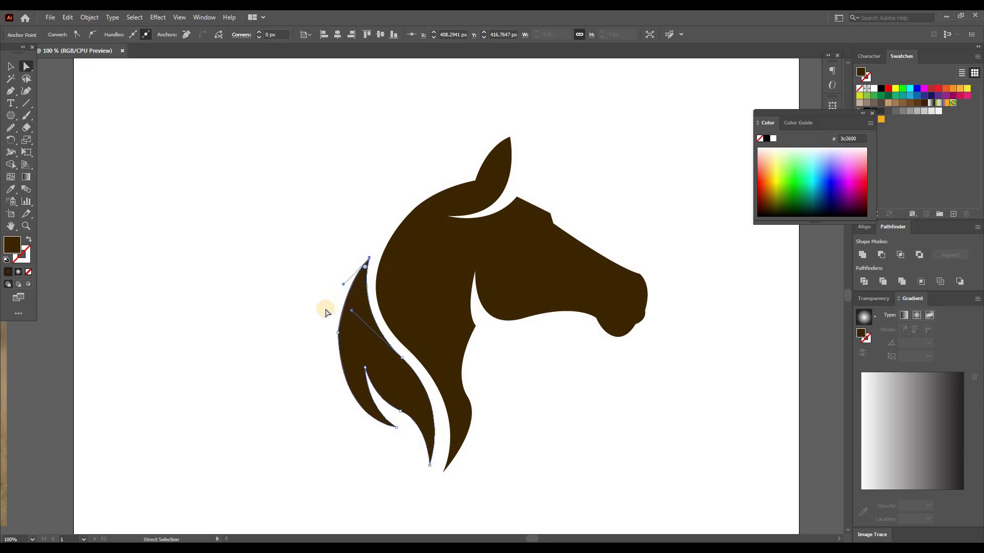
click(440, 455)
drag(437, 450, 436, 450)
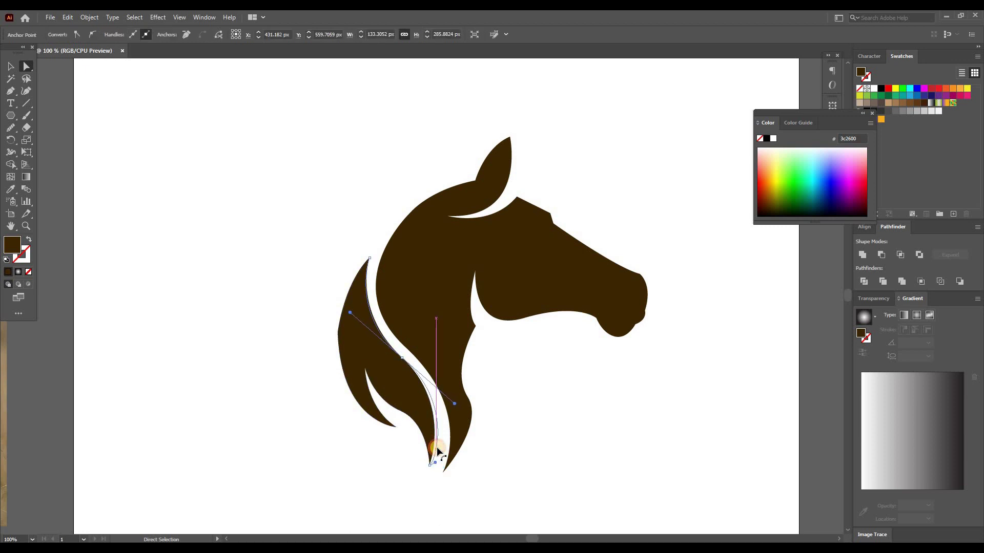
click(439, 469)
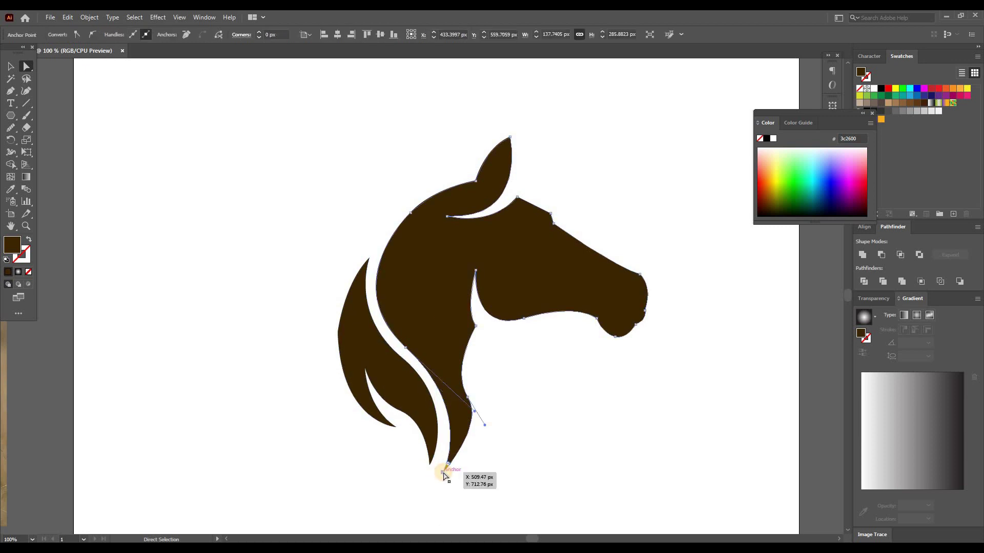
drag(438, 471, 434, 471)
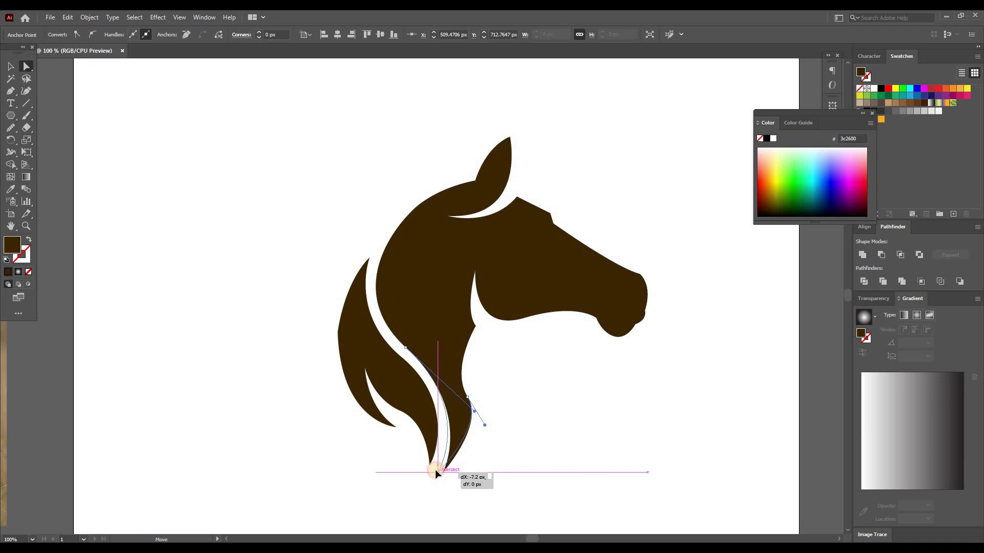
click(521, 483)
key(ctrl+z)
click(529, 475)
click(435, 416)
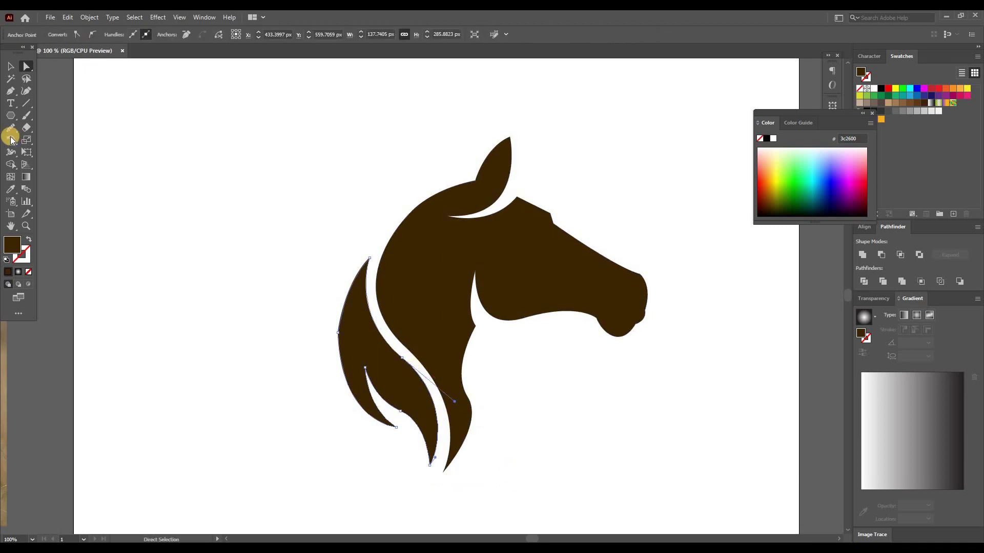
Smooth the edge of the left hair strand beside the head.
drag(9, 125, 46, 153)
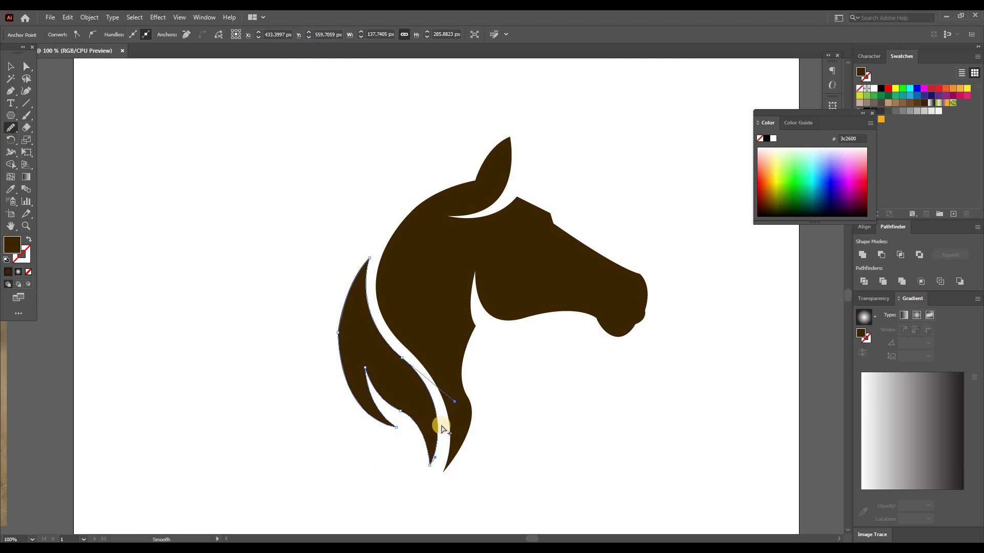
scroll(440, 424, up, 2)
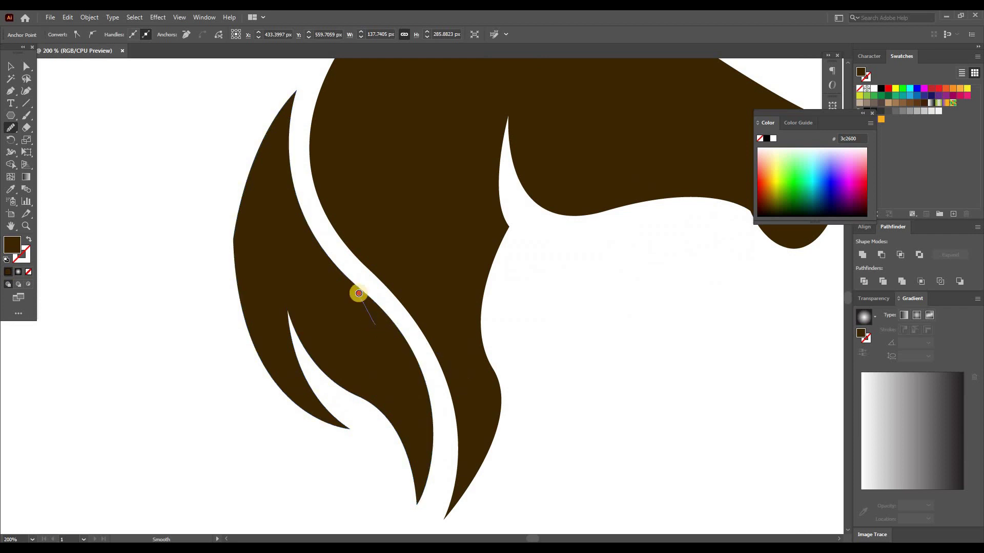
ctrl+click(460, 463)
ctrl+click(368, 401)
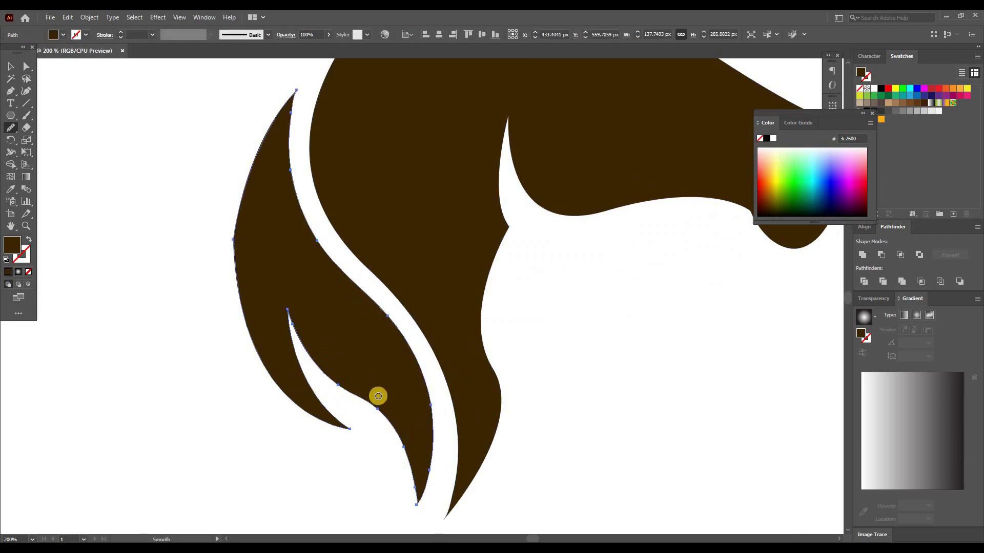
scroll(299, 288, up, 2)
mouse_move(235, 292)
mouse_down()
mouse_move(244, 240)
mouse_move(238, 303)
mouse_up()
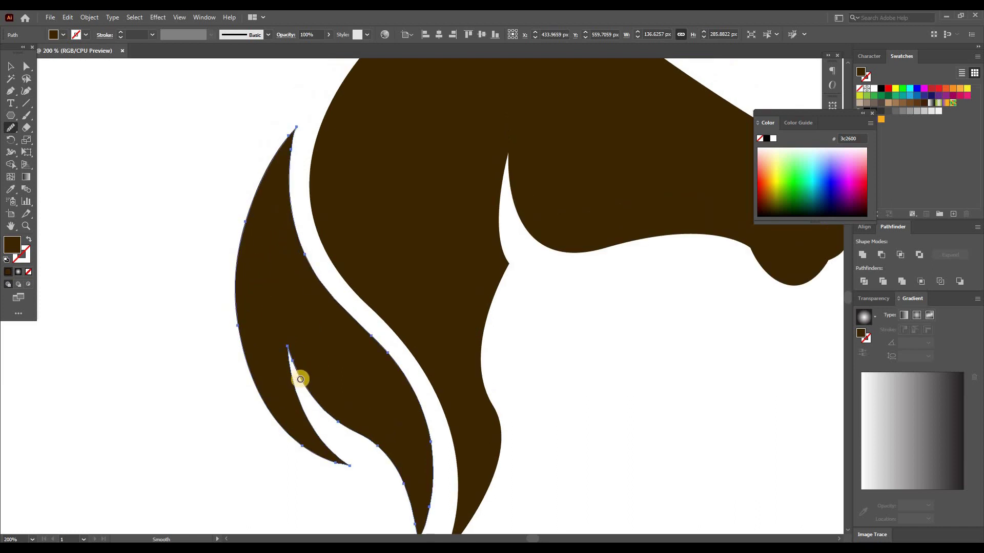
Zoom out to view the whole brown horse head.
scroll(317, 377, up, 2)
key(ctrl+minus)
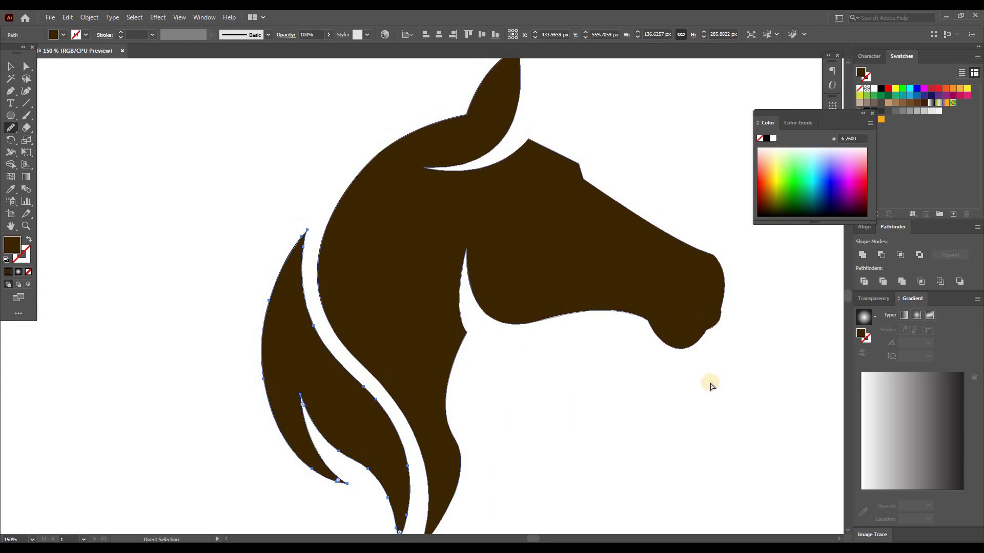
scroll(338, 369, down, 1)
scroll(358, 389, down, 1)
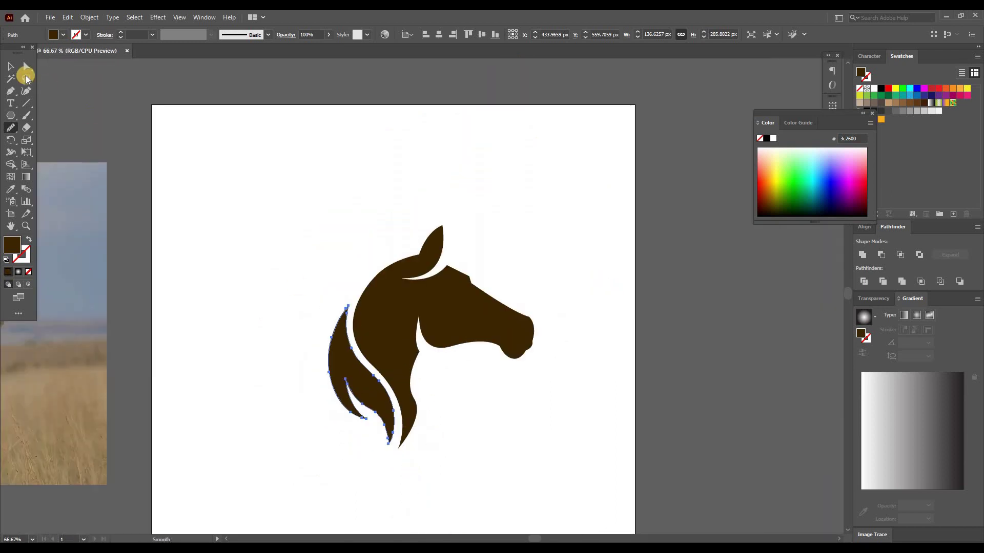
Move the horse head up-right, scale it down, and drag a duplicate lower-left.
click(5, 64)
click(549, 298)
scroll(549, 298, down, 1)
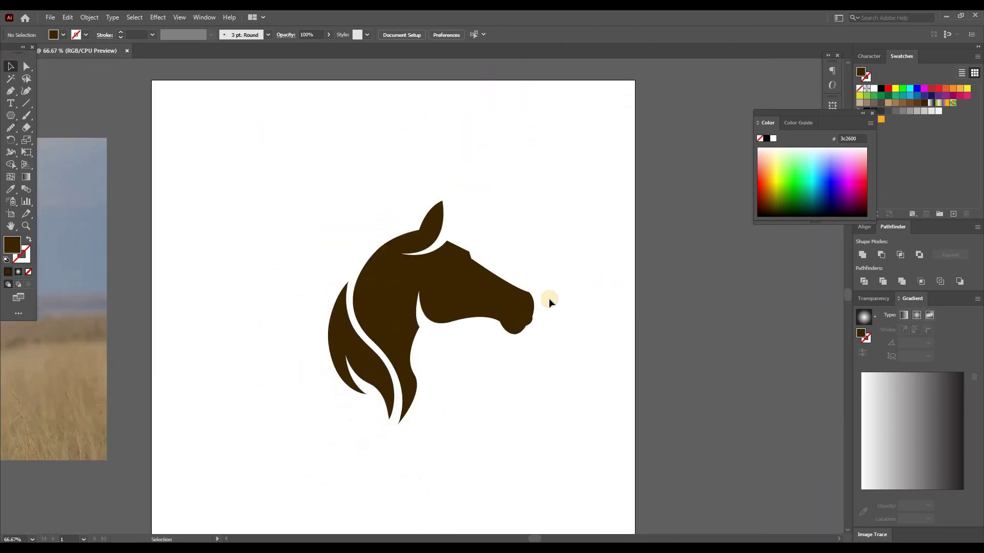
click(356, 392)
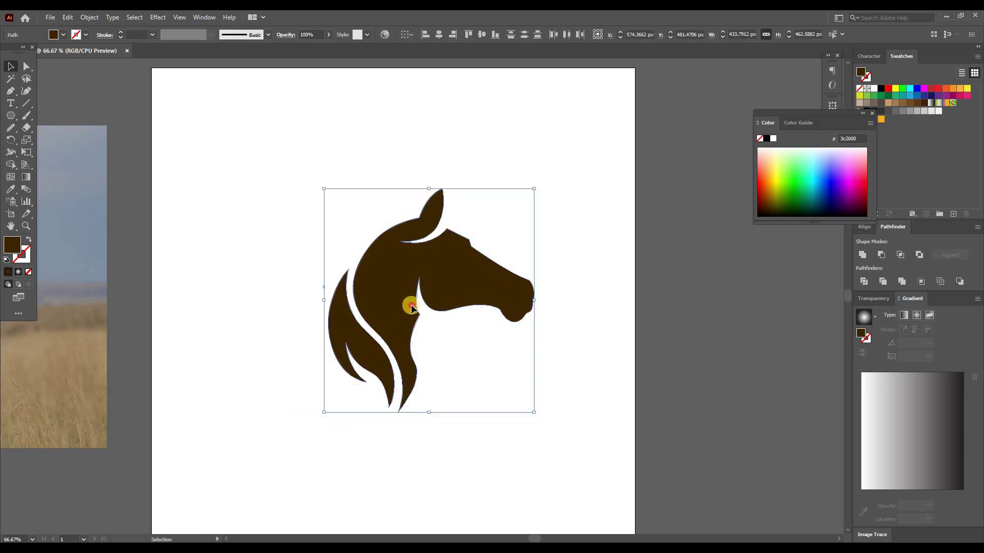
mouse_move(443, 218)
mouse_down()
mouse_move(623, 97)
mouse_move(611, 68)
mouse_up()
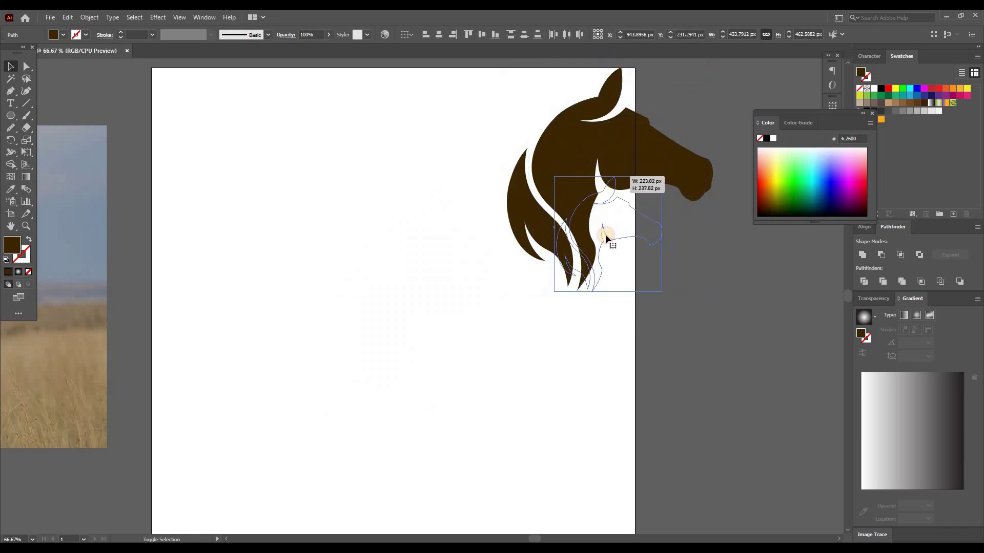
drag(608, 69, 607, 178)
drag(474, 316, 419, 403)
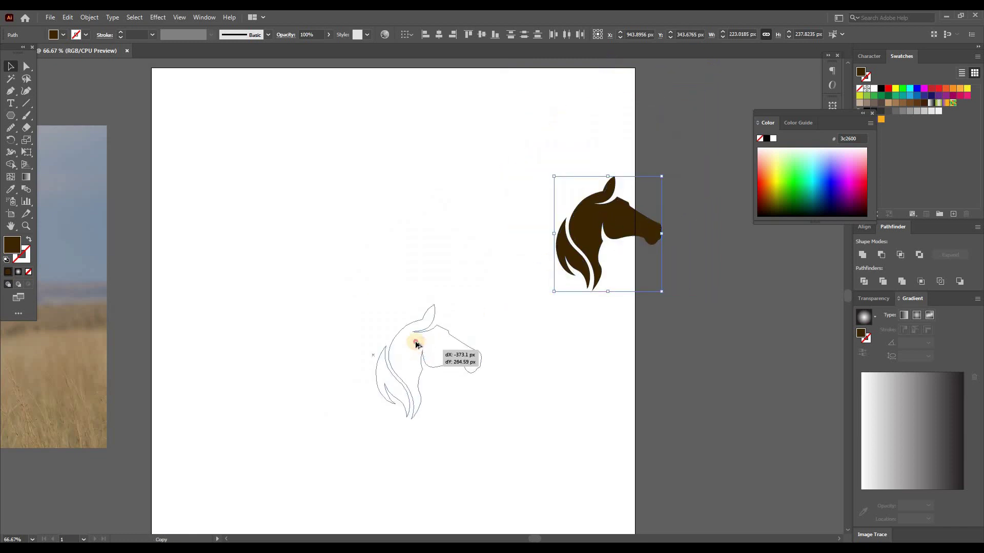
click(419, 469)
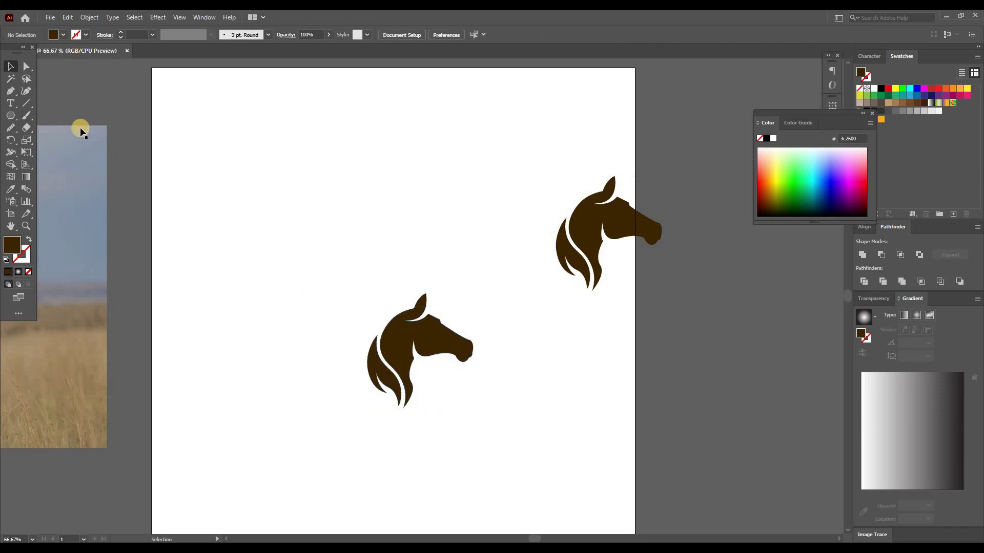
Type a letter D on the artboard, enlarge it and shift it slightly right.
click(10, 104)
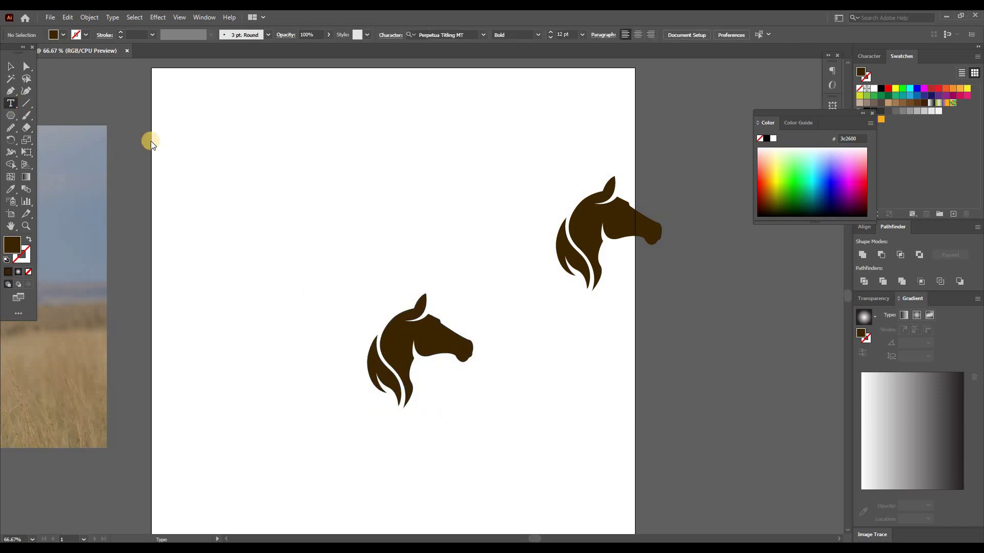
click(290, 175)
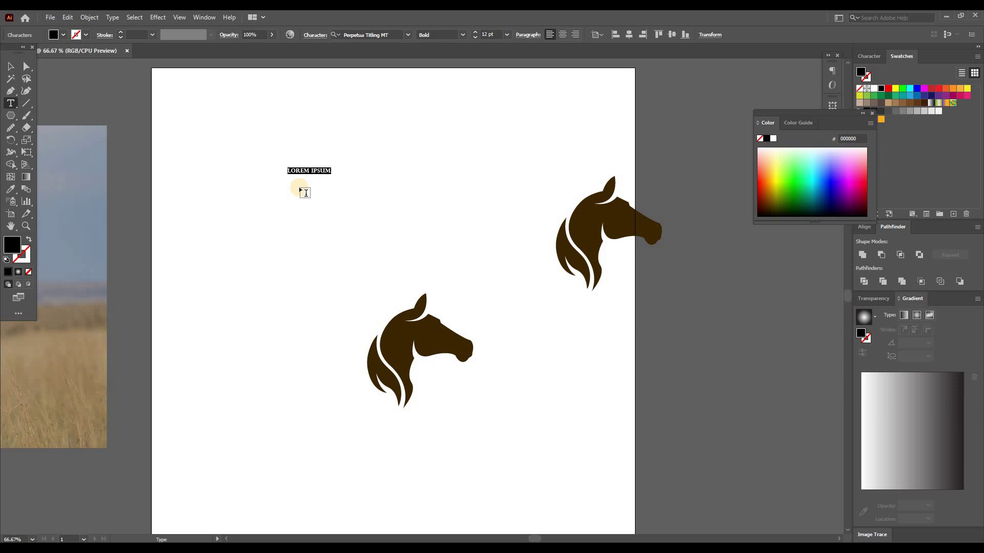
text(D)
click(11, 61)
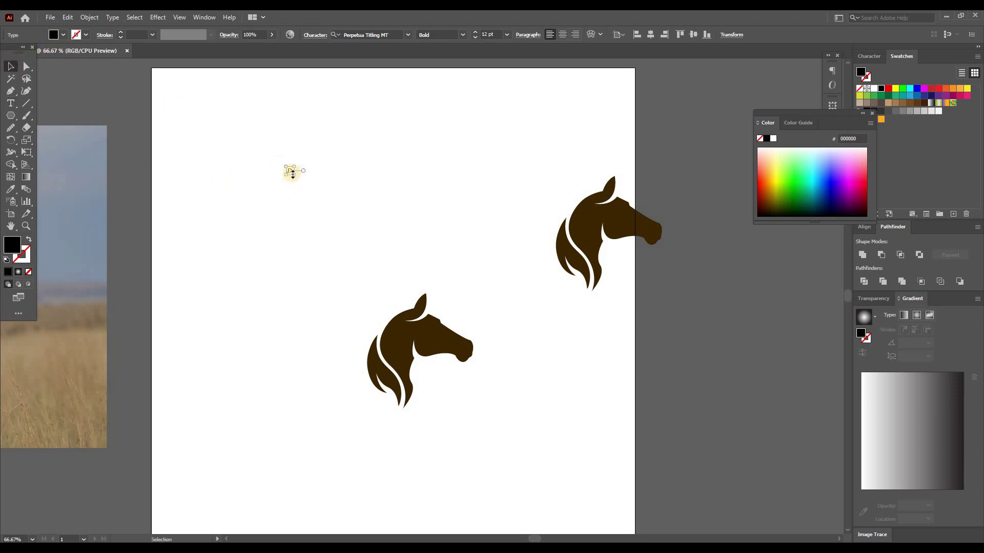
drag(293, 183, 294, 384)
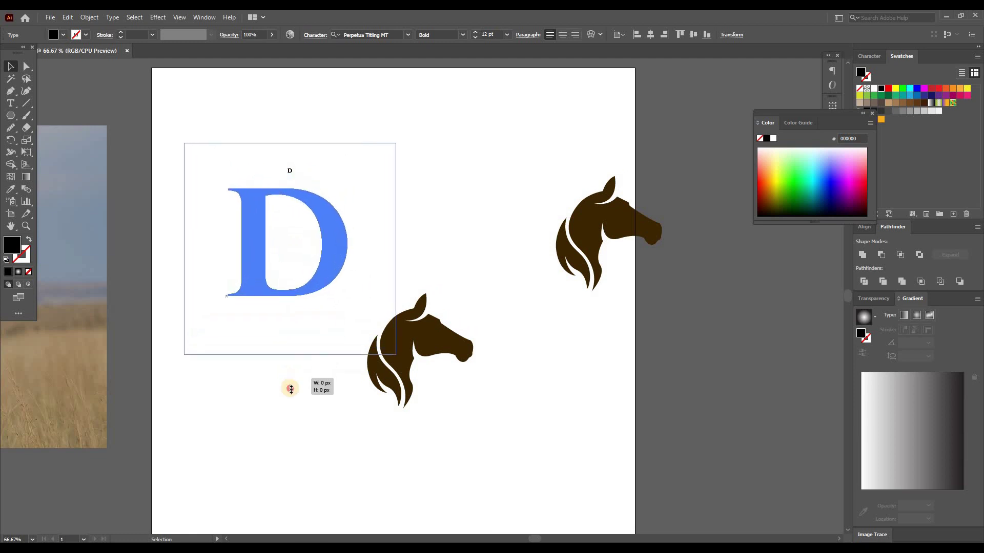
drag(346, 264, 358, 265)
Convert the D to outlines and ungroup it.
right_click(359, 264)
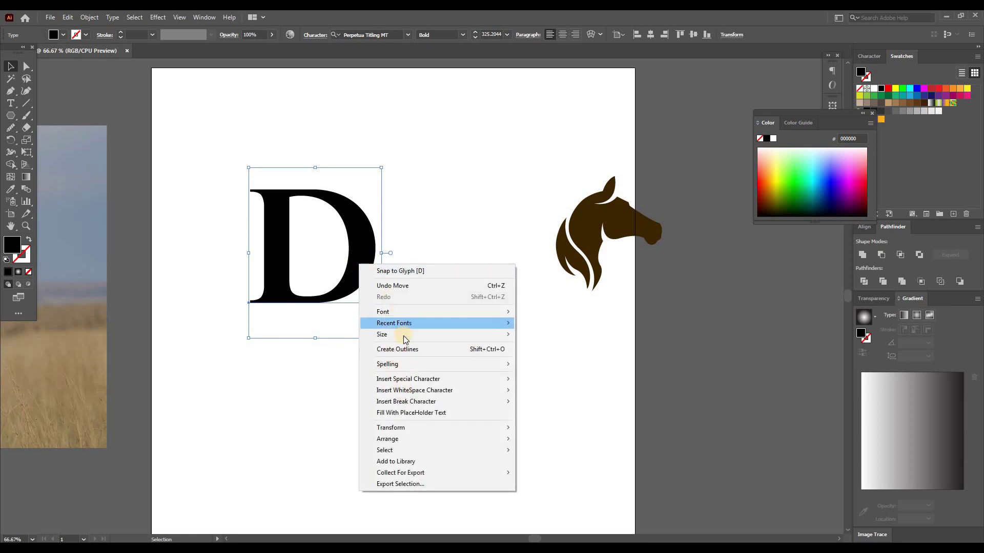
click(402, 349)
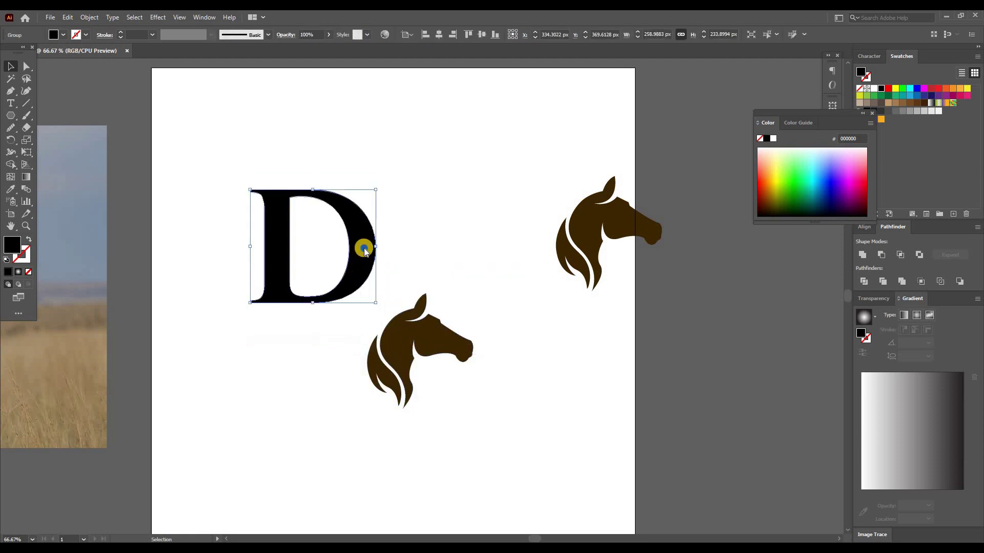
right_click(363, 250)
click(377, 326)
click(424, 252)
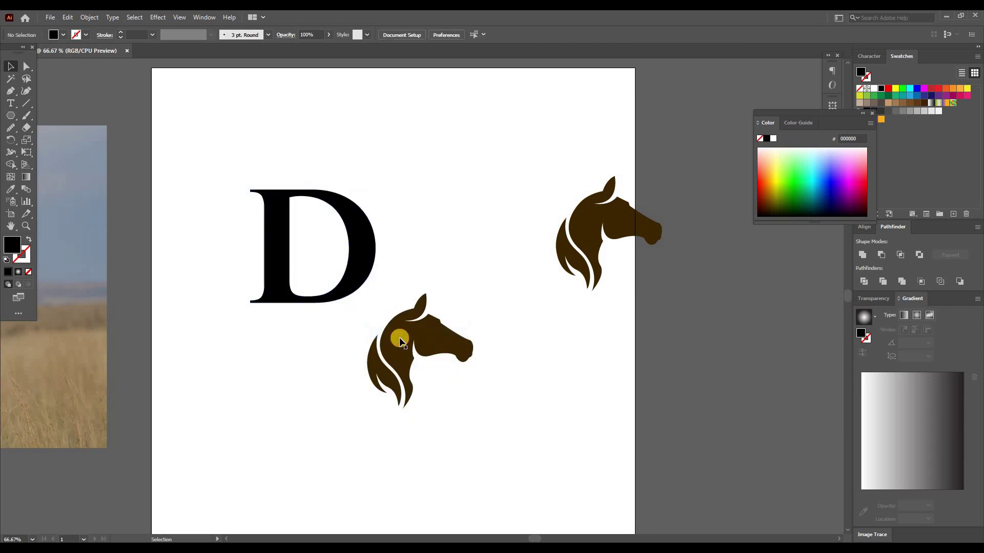
Unite the lower horse head and its mane piece into one shape.
click(401, 342)
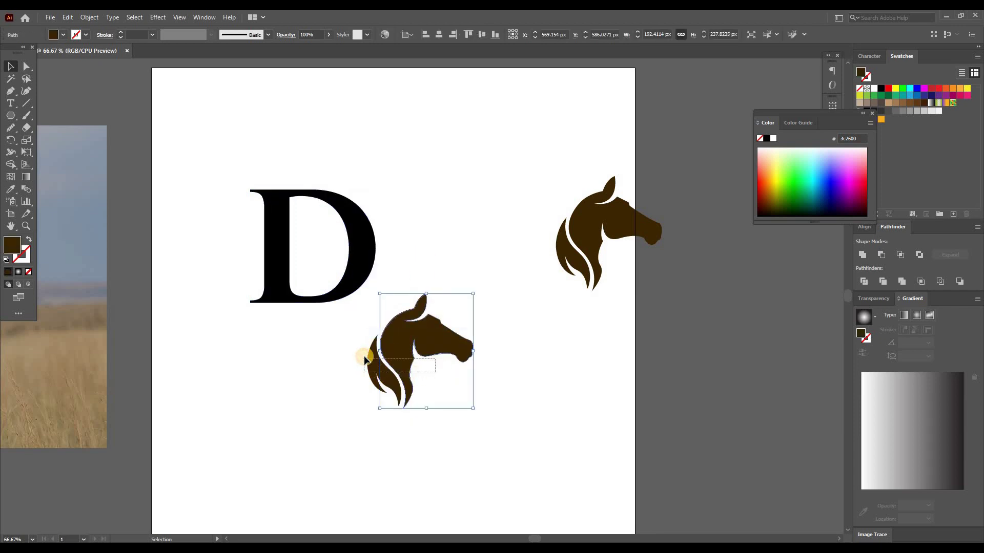
drag(370, 373, 369, 358)
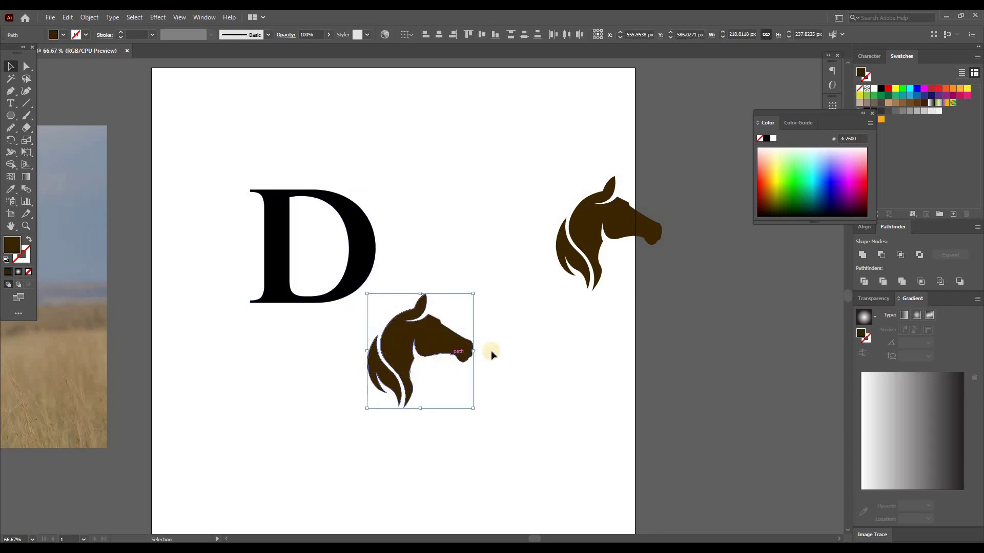
click(861, 254)
Move the lower horse head onto the D, enlarge it and nudge it into position.
click(540, 409)
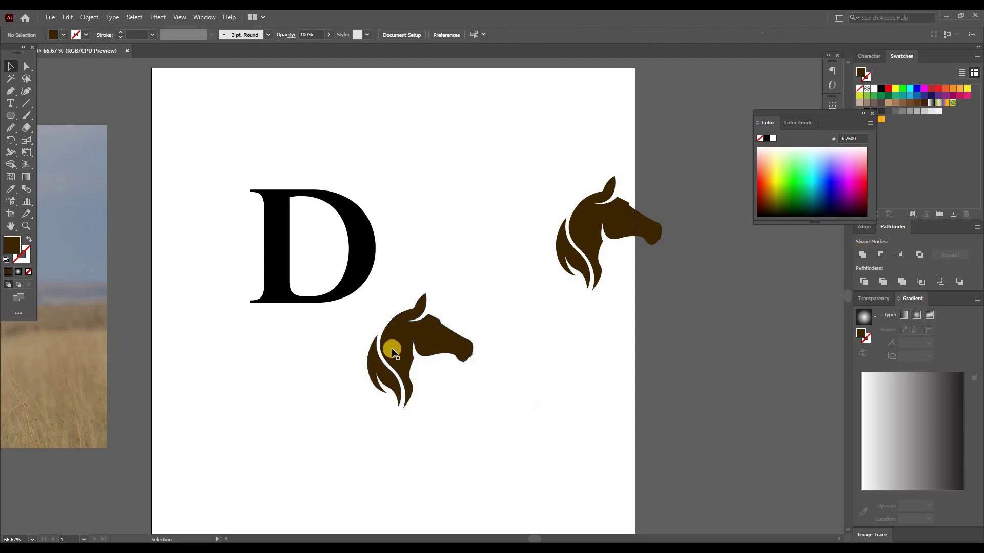
mouse_move(396, 347)
mouse_down()
mouse_move(316, 229)
mouse_move(319, 250)
mouse_move(340, 208)
mouse_up()
scroll(340, 210, up, 2)
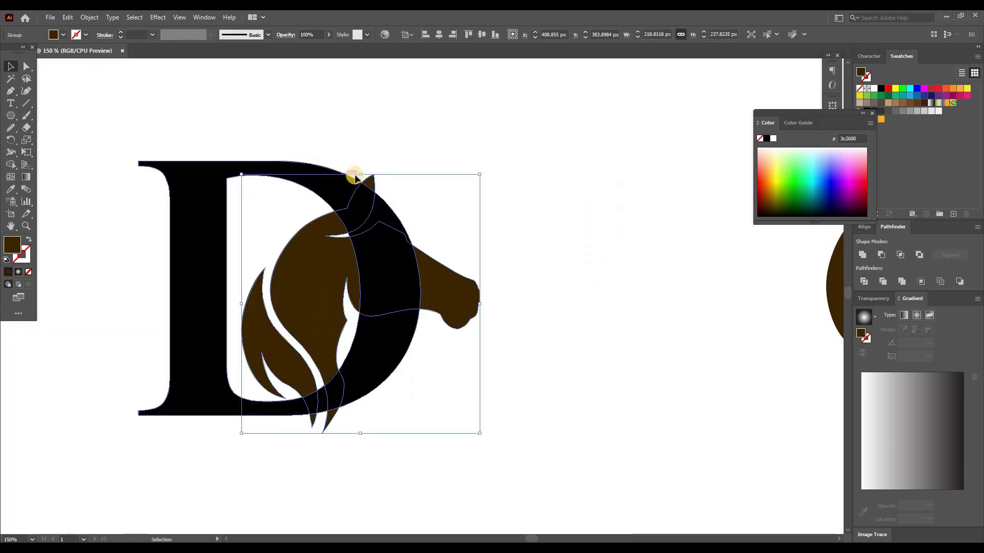
drag(360, 175, 364, 129)
drag(456, 229, 417, 232)
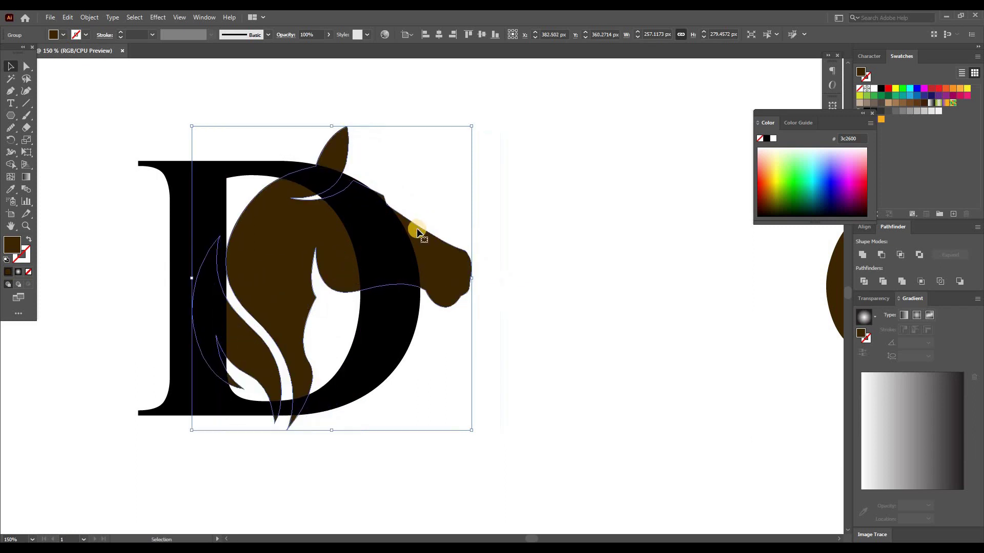
Bring the horse head in front of the D and copy it.
right_click(506, 403)
mouse_move(536, 352)
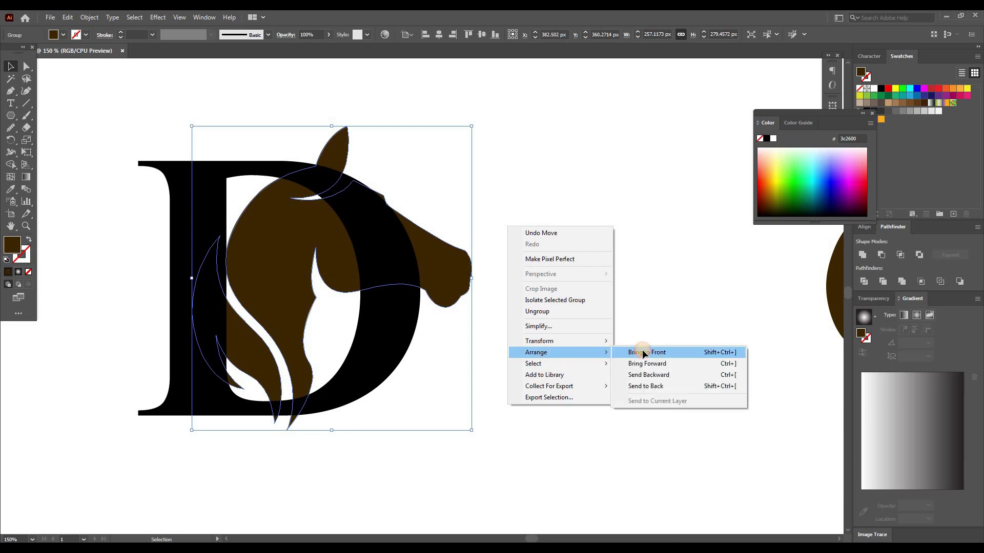
click(644, 353)
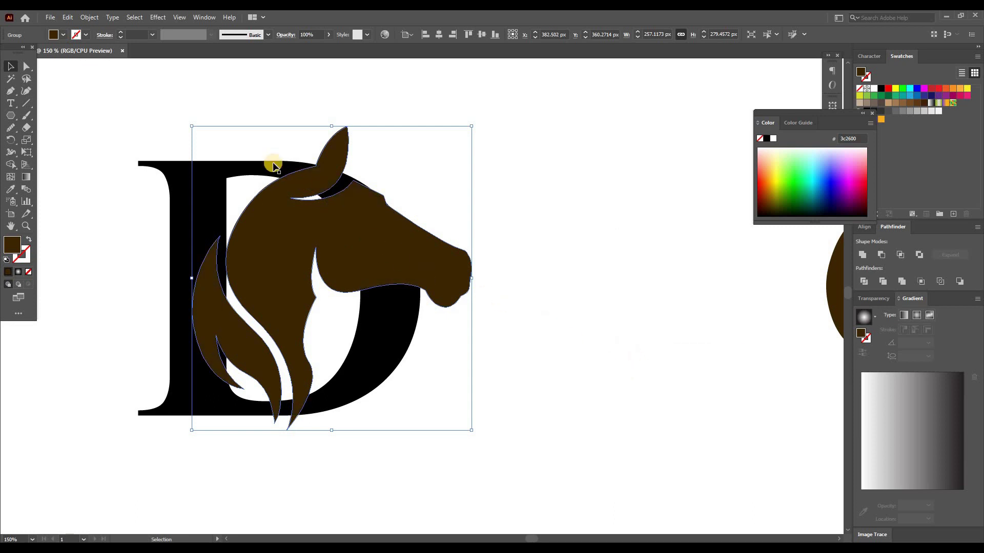
click(70, 17)
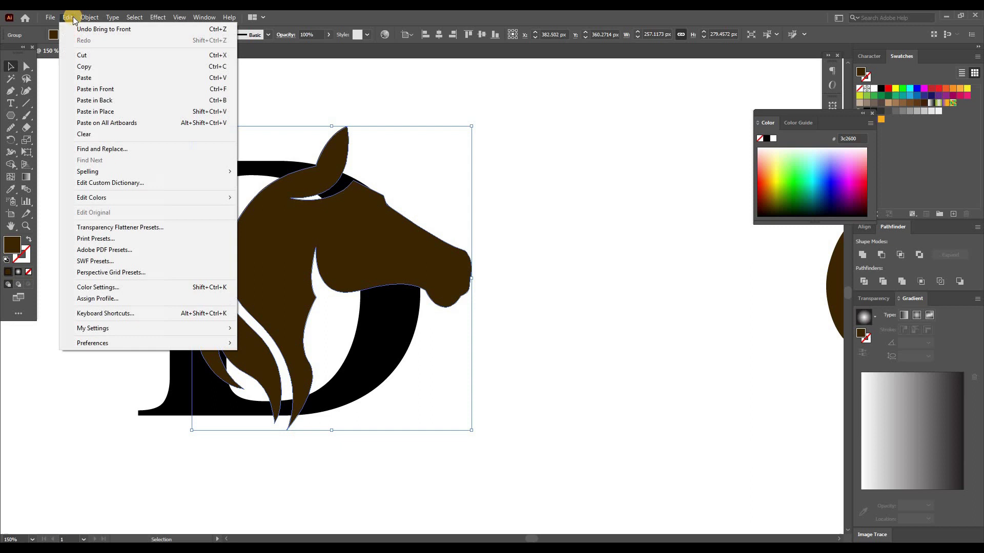
click(74, 62)
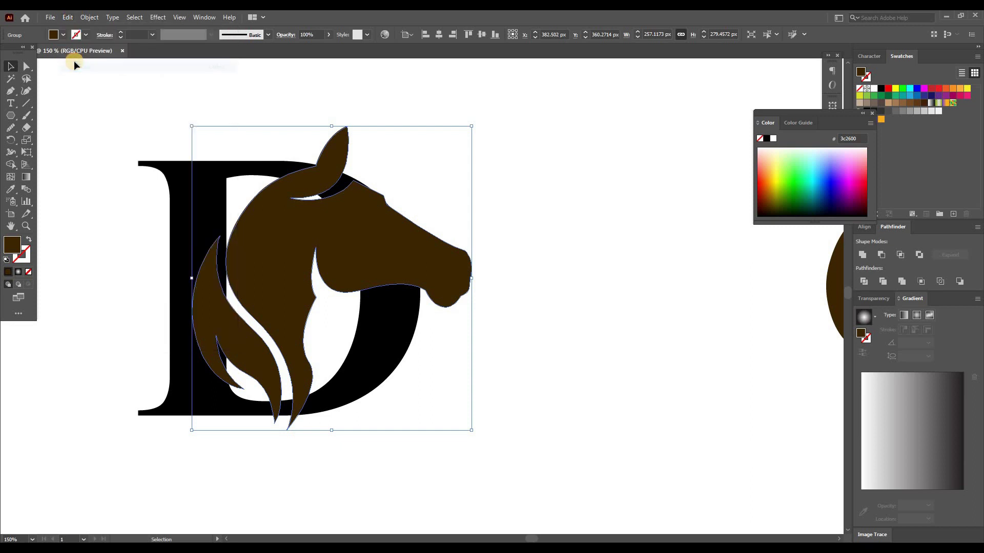
Give the horse copy a thick 9 pt magenta outline.
click(153, 35)
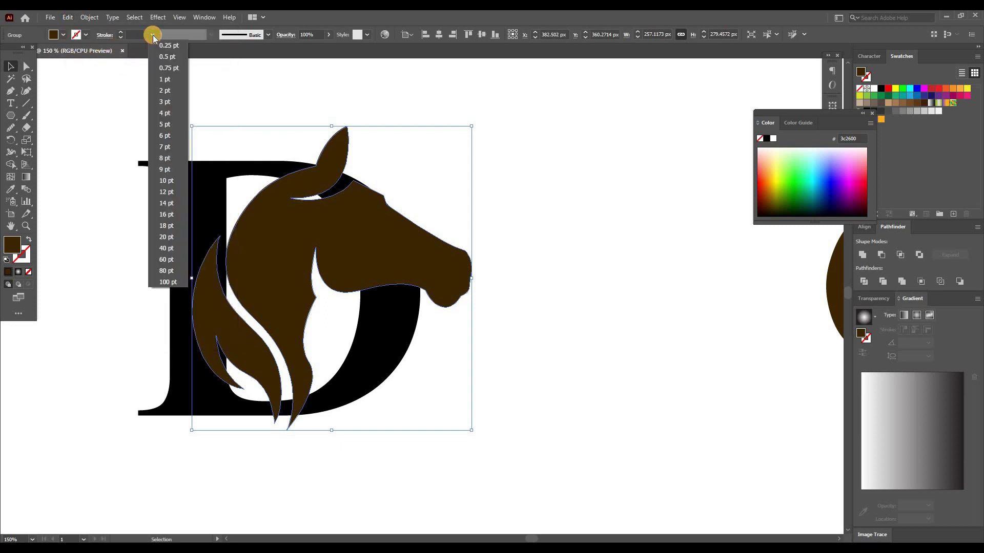
click(166, 124)
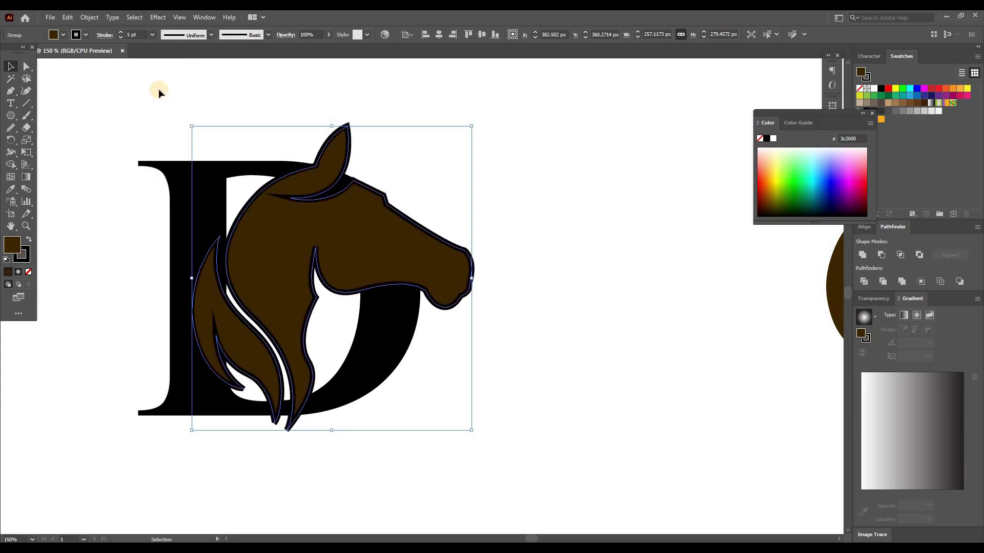
click(85, 35)
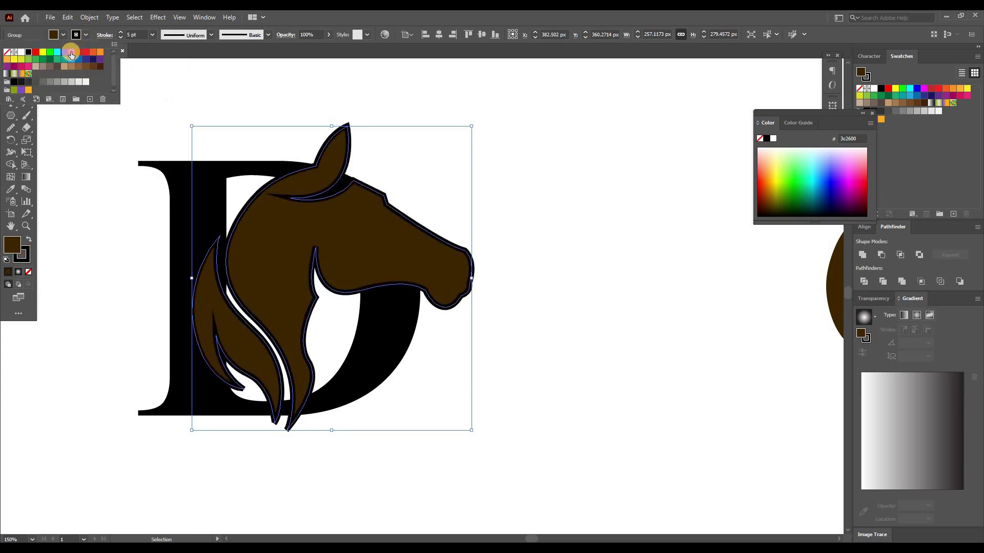
click(71, 53)
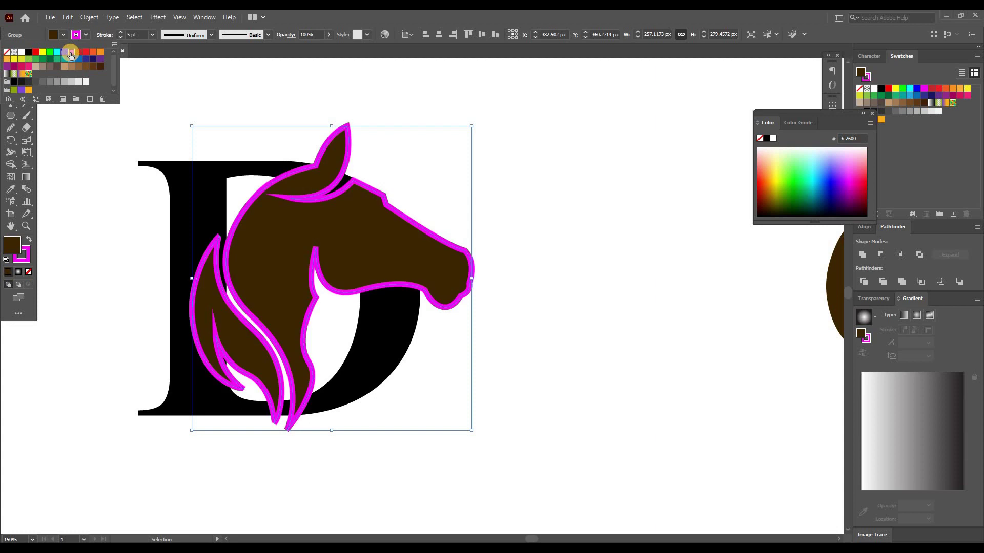
click(153, 36)
click(161, 137)
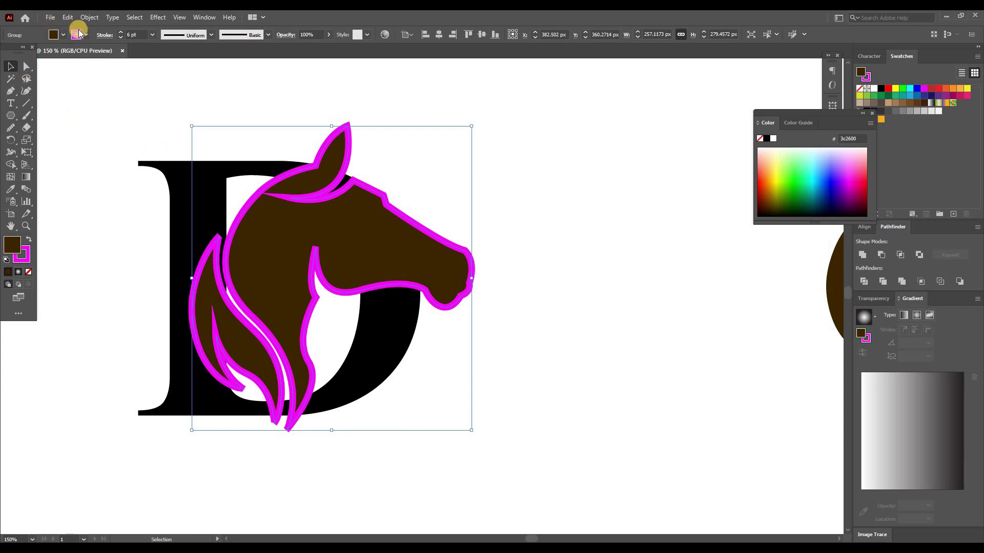
key(Up)
key(Up)
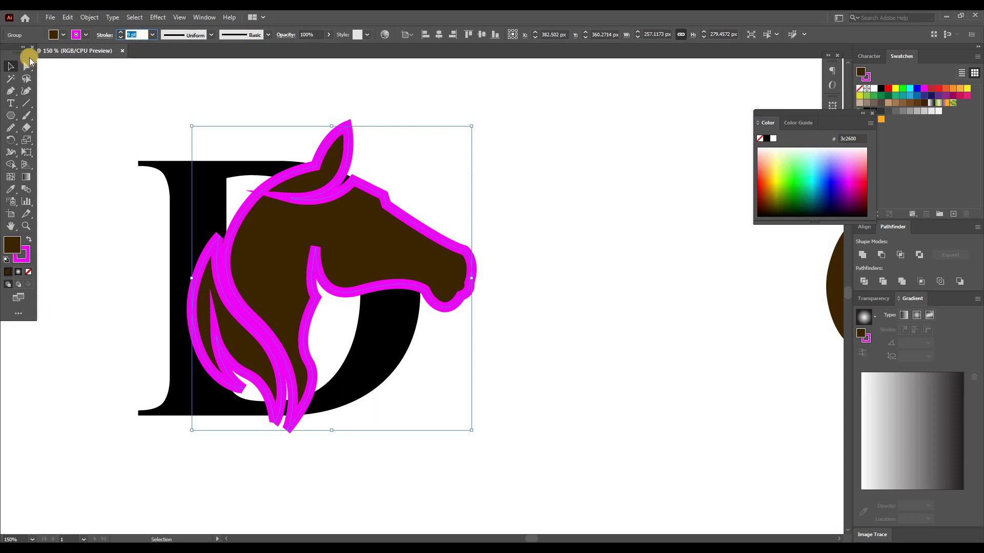
Adjust anchor points along the lower edge of the horse's mane.
click(26, 65)
click(220, 232)
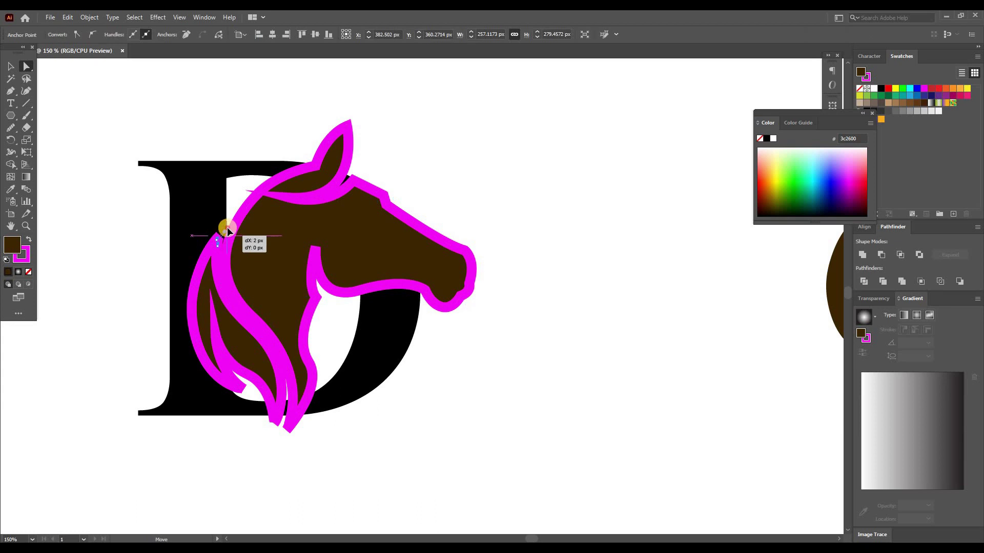
drag(229, 224, 229, 223)
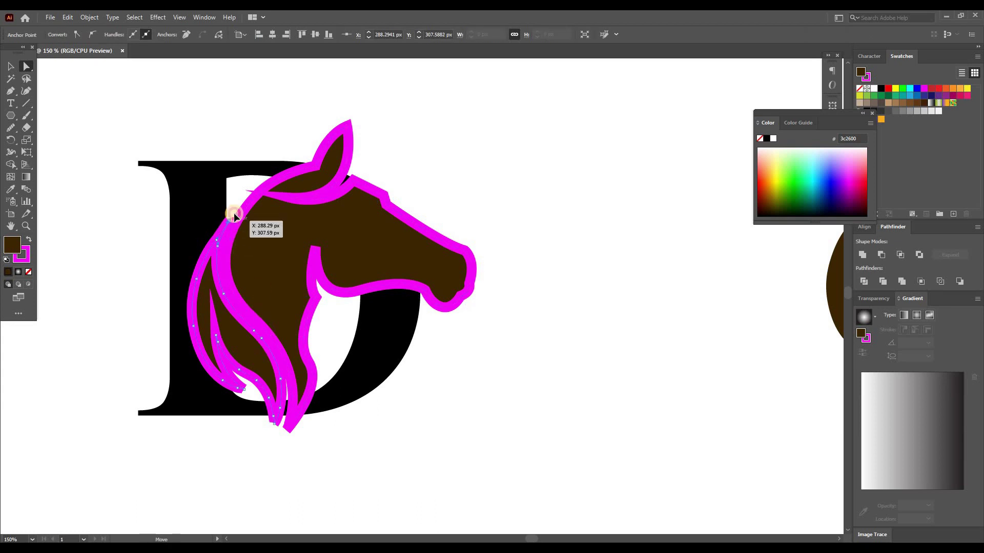
click(276, 429)
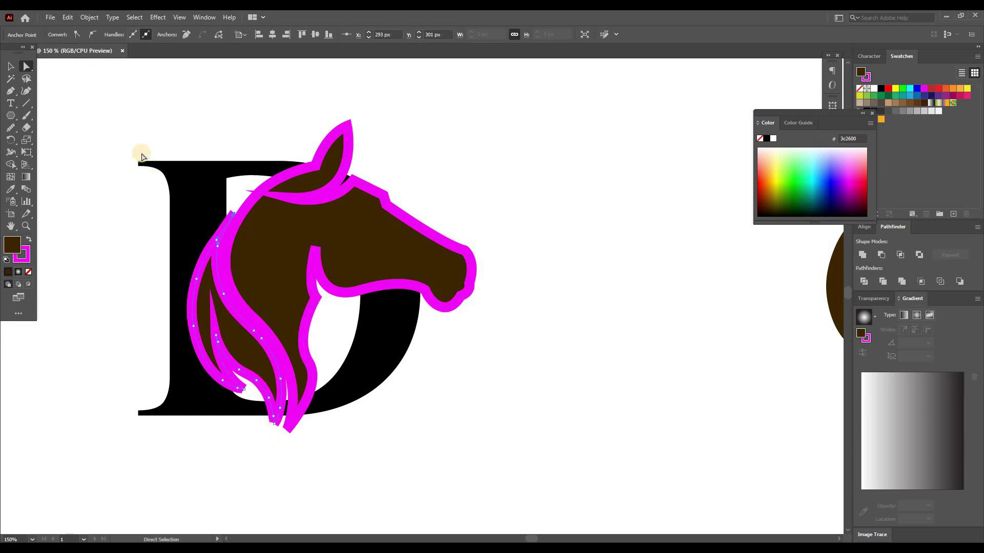
click(83, 18)
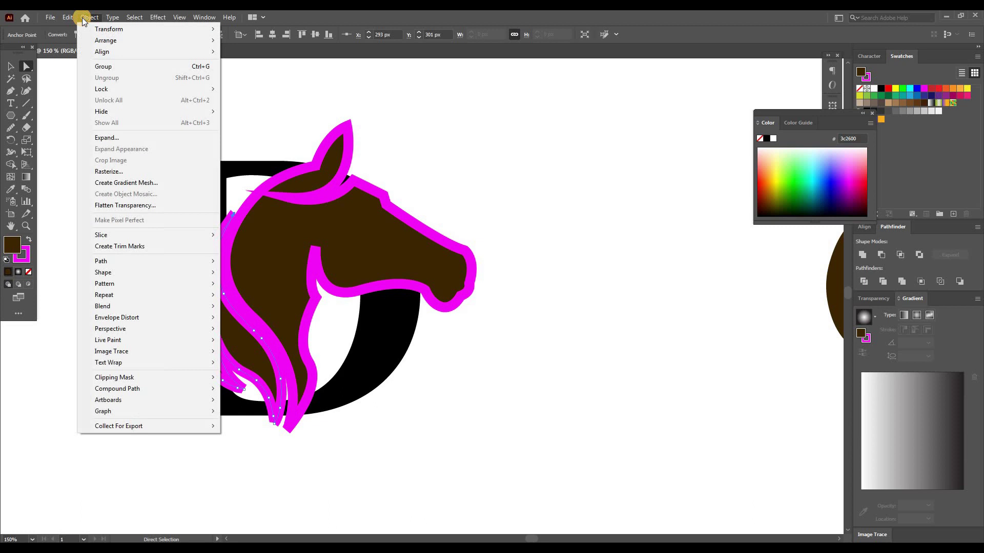
Expand the horse's fill and stroke and unite the pieces into one shape.
click(9, 68)
click(318, 247)
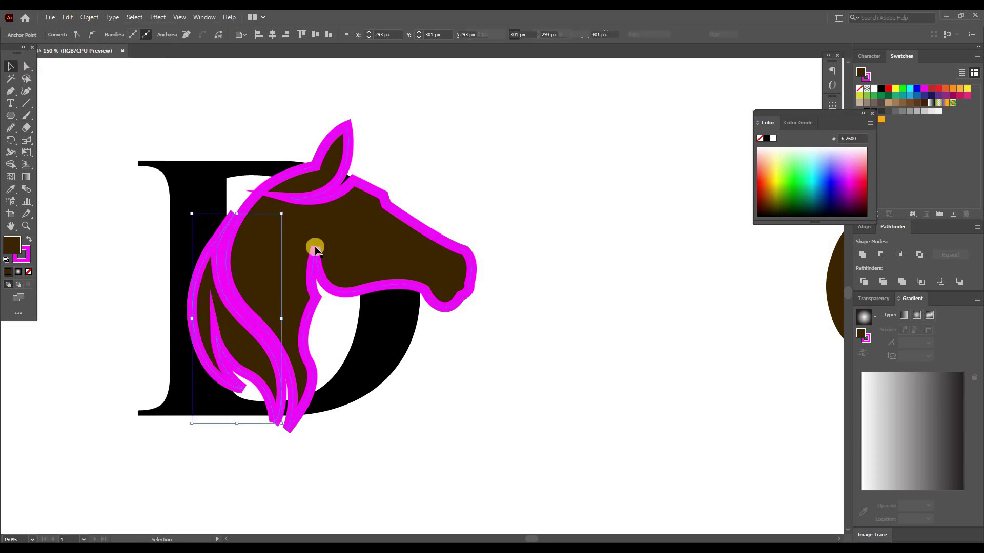
click(95, 17)
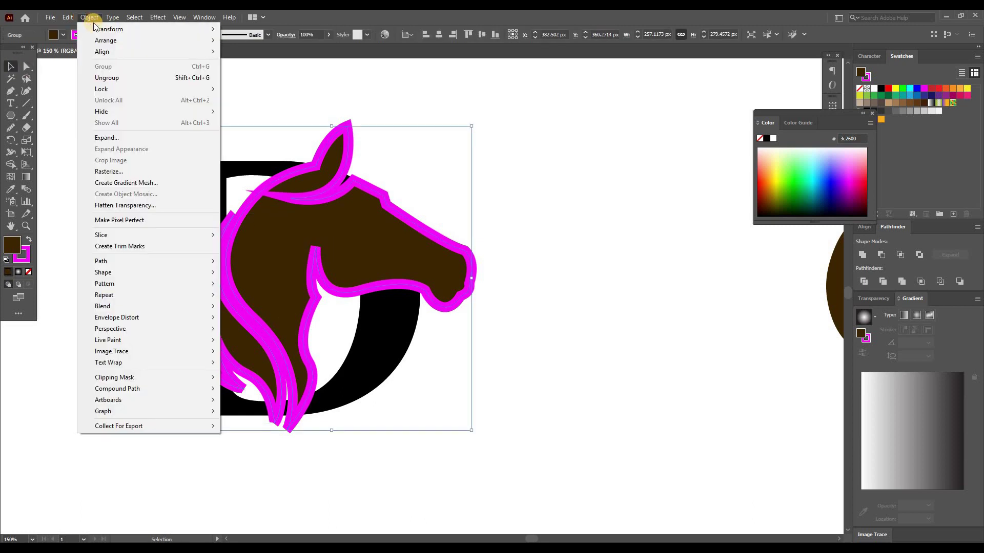
click(111, 136)
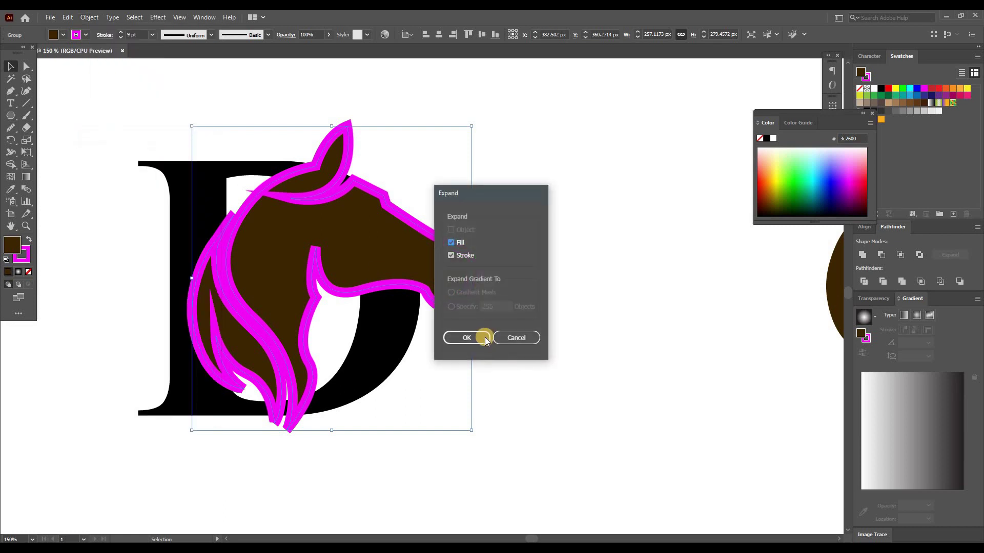
click(484, 338)
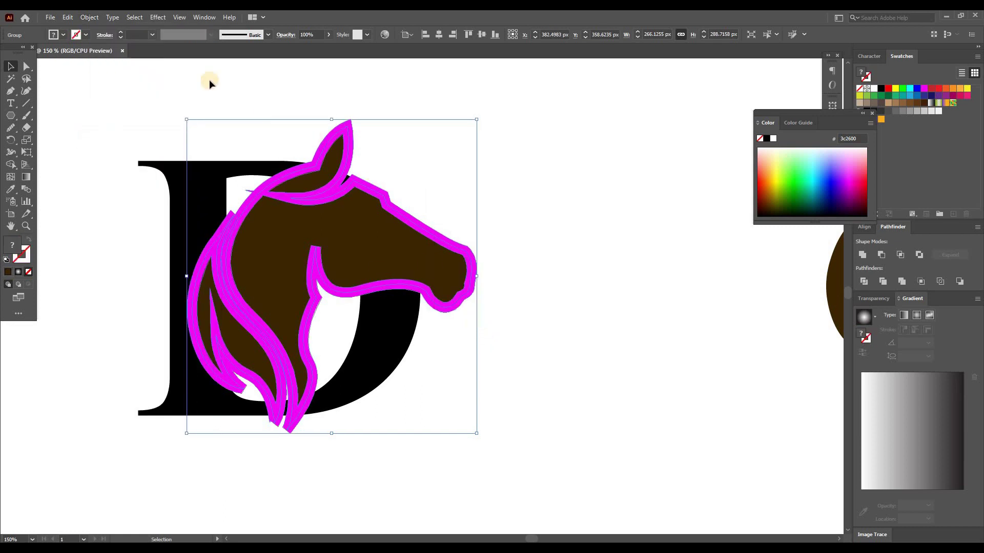
click(96, 21)
click(200, 169)
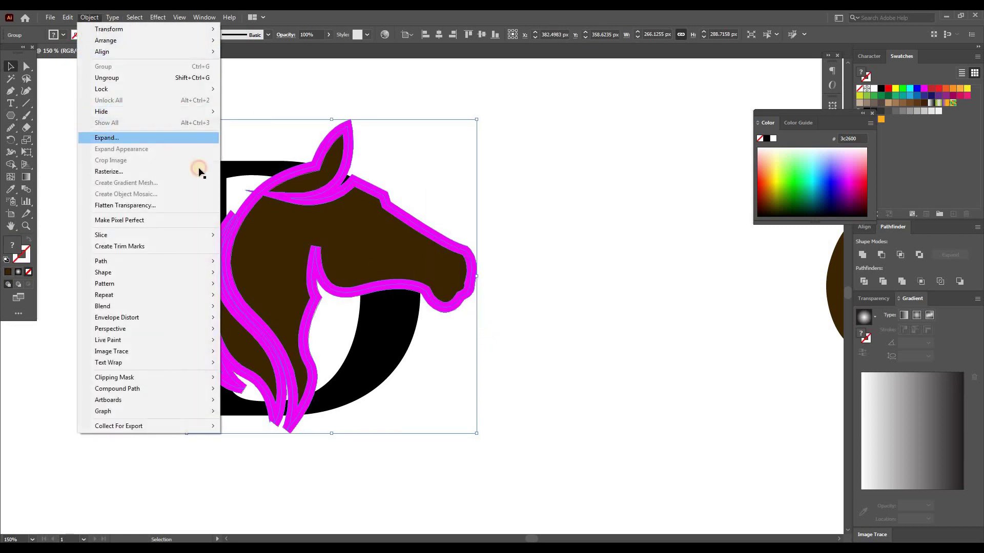
click(860, 255)
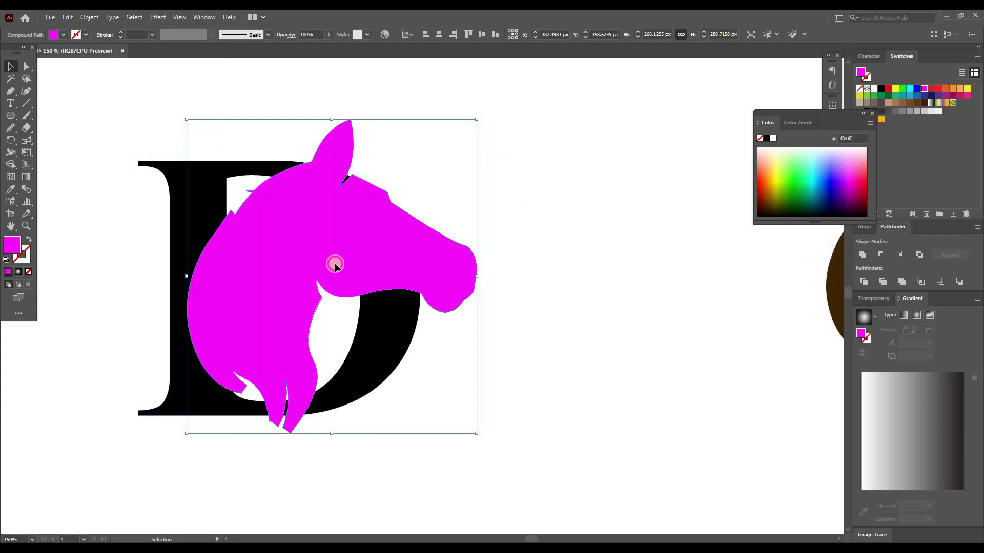
Shape Builder-merge the horse into one lime-green shape and delete it from the D.
drag(182, 371, 149, 436)
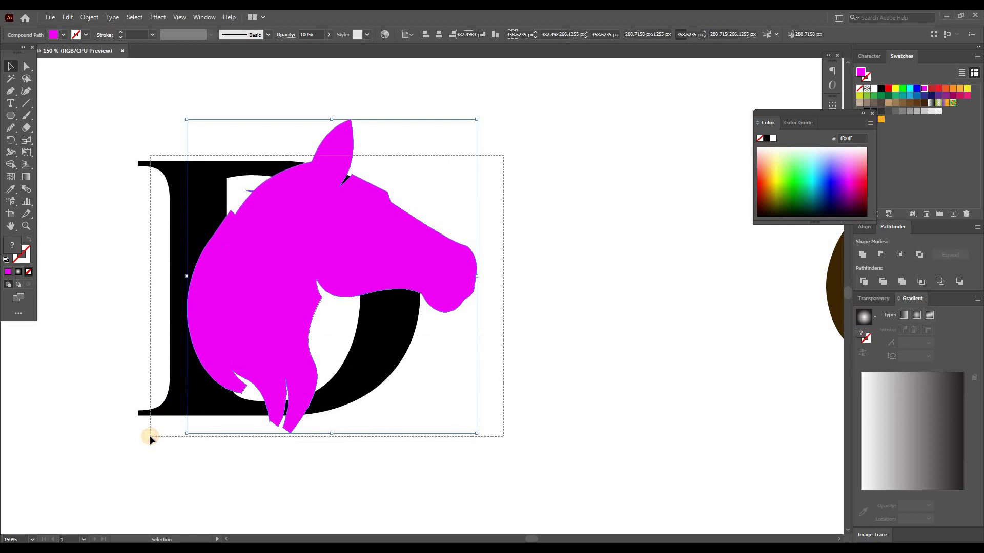
click(10, 165)
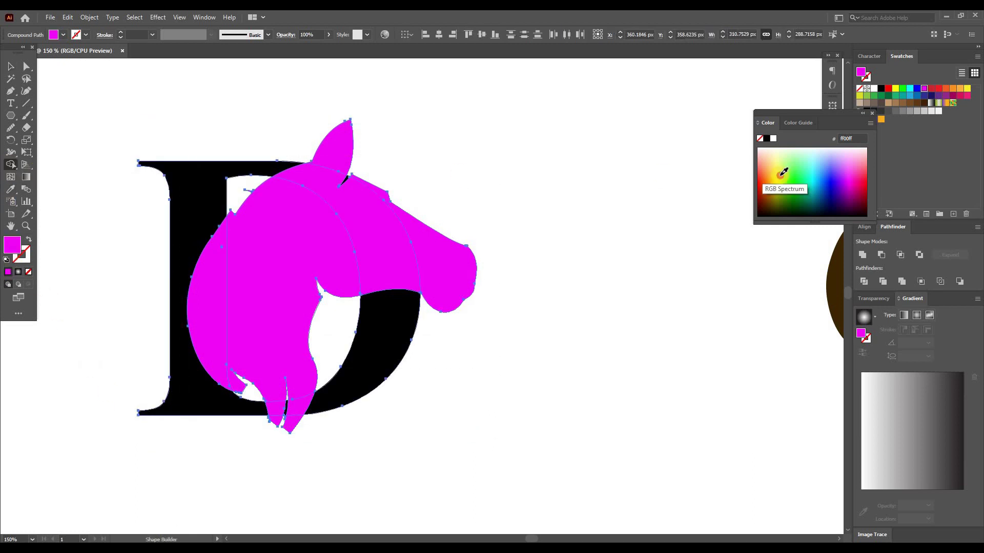
click(778, 175)
mouse_move(402, 240)
mouse_down()
mouse_move(204, 316)
mouse_move(248, 333)
mouse_move(279, 408)
mouse_move(296, 385)
mouse_move(286, 415)
mouse_move(292, 255)
mouse_move(352, 180)
mouse_move(368, 201)
mouse_move(354, 194)
mouse_up()
mouse_move(338, 157)
mouse_down()
mouse_move(330, 187)
mouse_move(343, 185)
mouse_move(347, 205)
mouse_up()
click(26, 66)
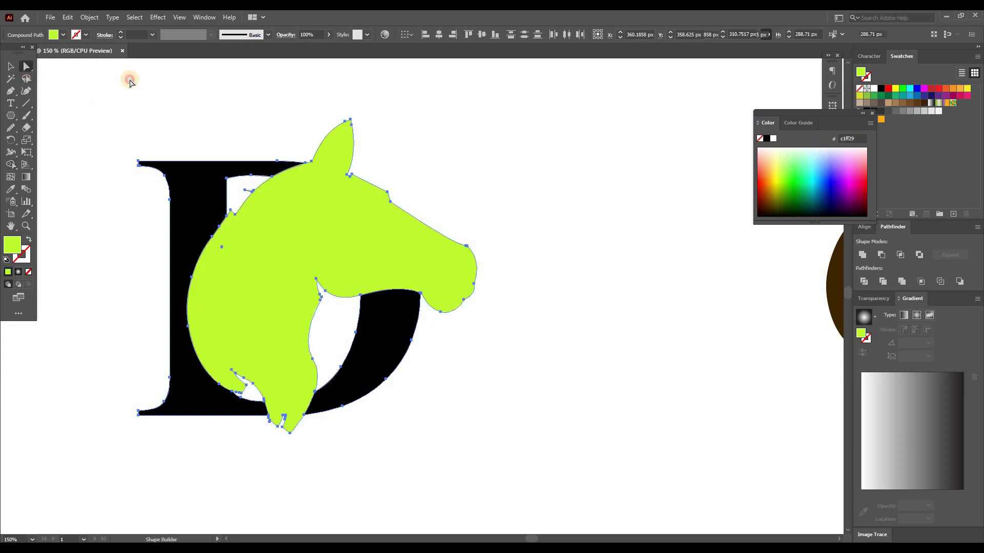
click(302, 214)
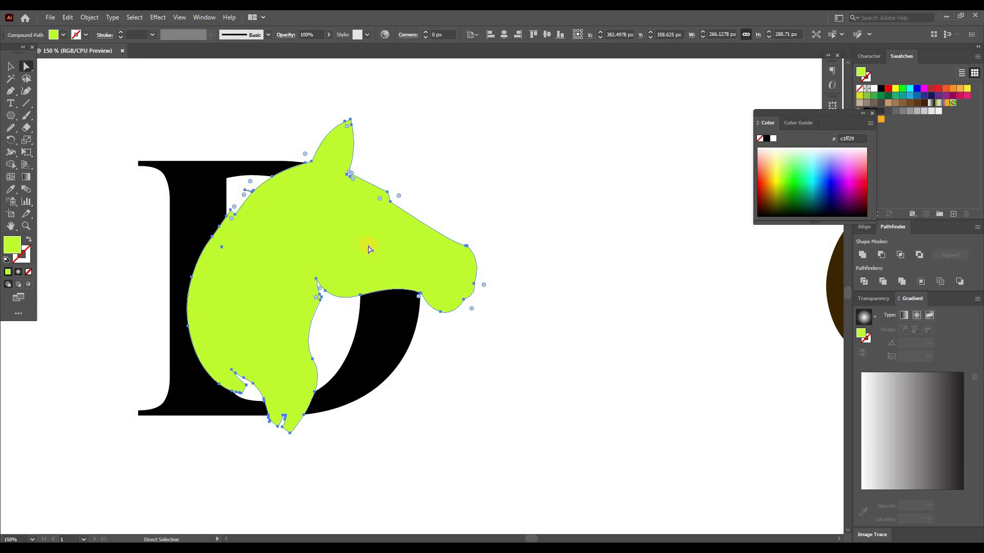
key(Delete)
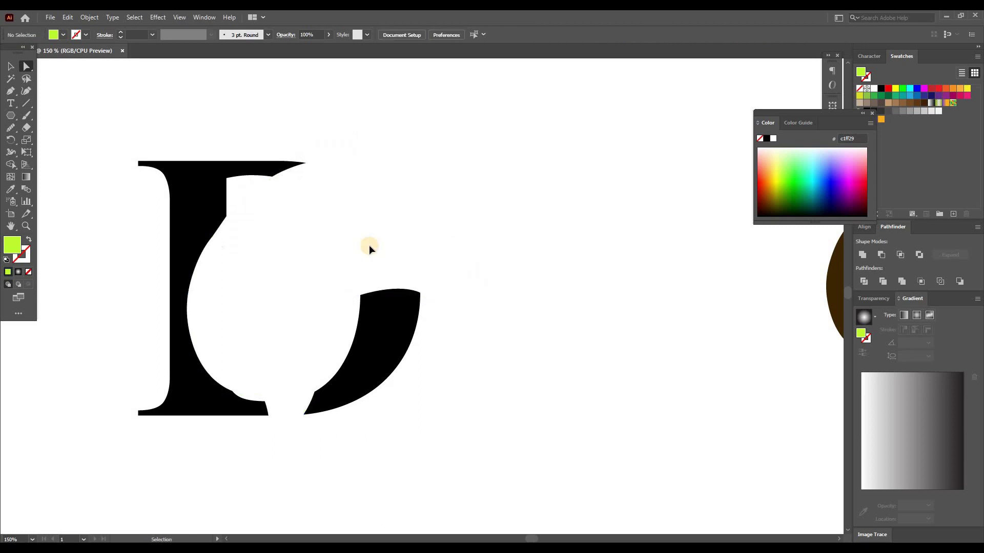
Paste the horse copy in front inside the D's gap and fill it black.
click(68, 19)
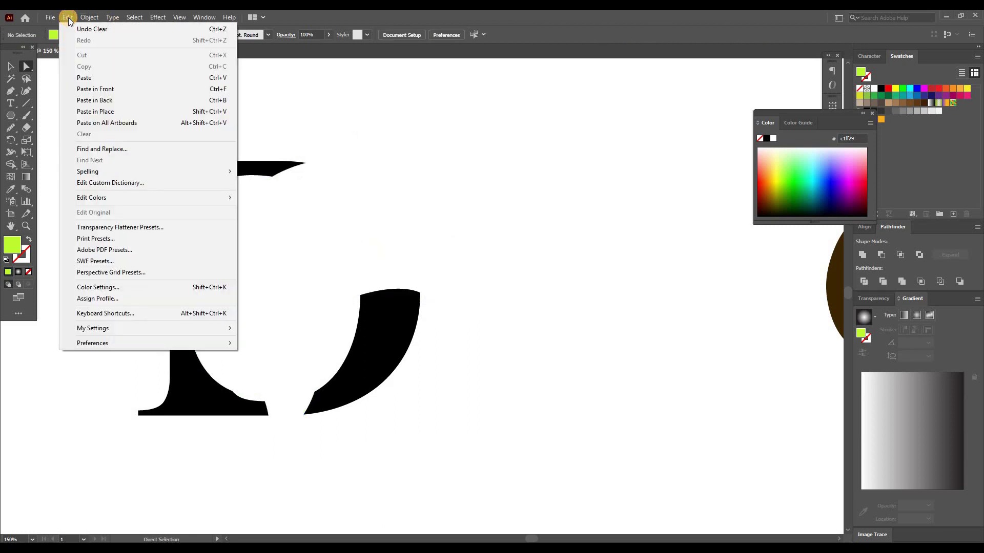
click(100, 90)
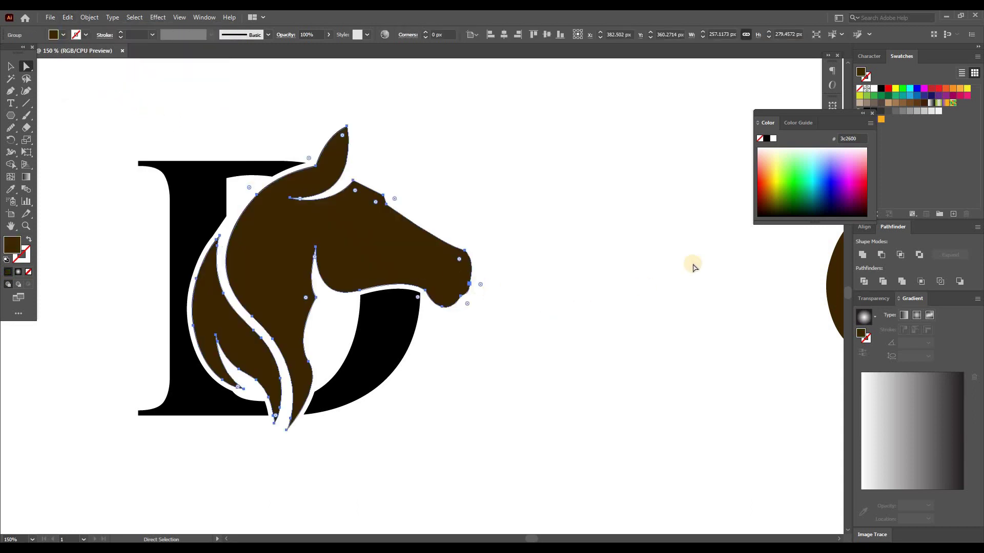
click(767, 139)
click(484, 287)
scroll(482, 294, down, 1)
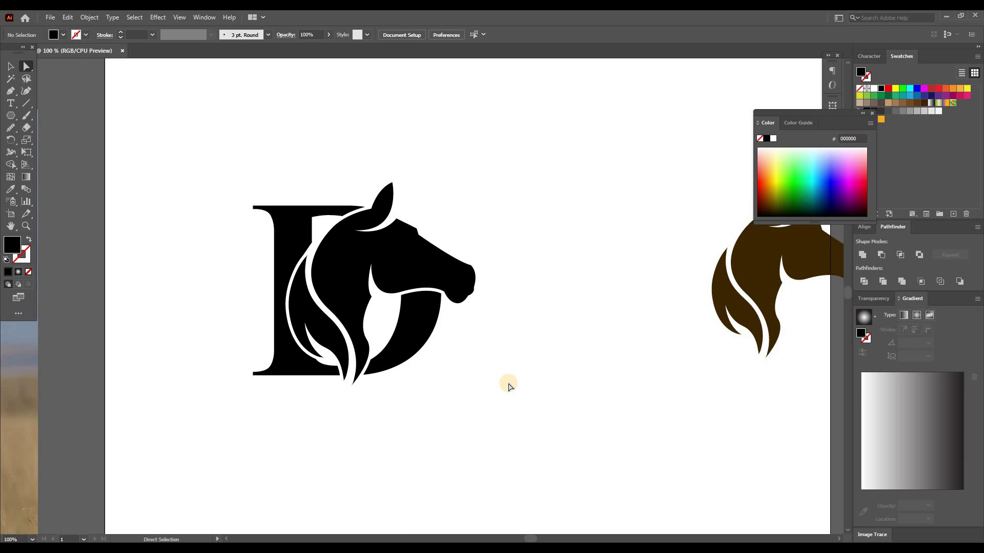
scroll(509, 387, down, 2)
scroll(422, 347, down, 2)
Type a letter V below the D logo.
click(9, 105)
scroll(428, 379, down, 2)
click(369, 351)
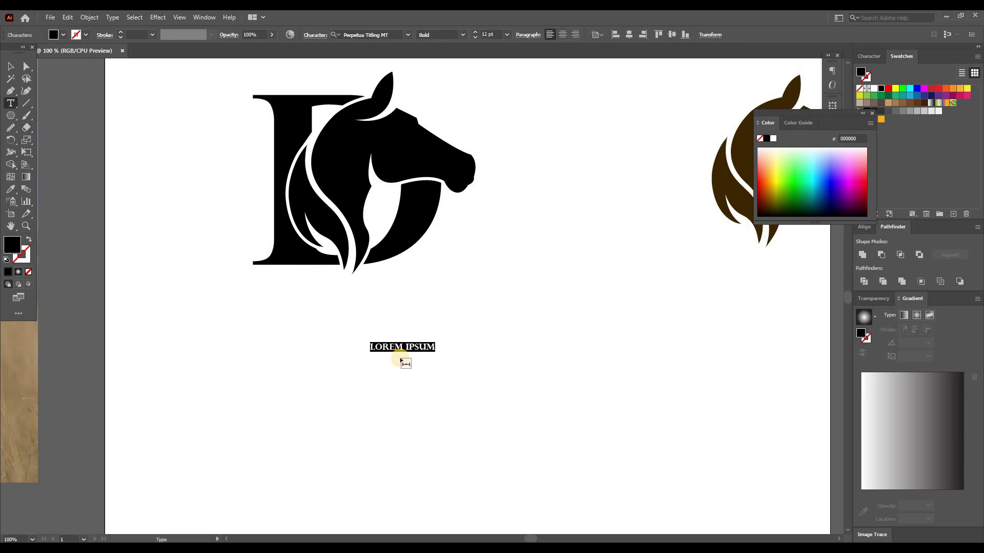
text(V)
click(10, 66)
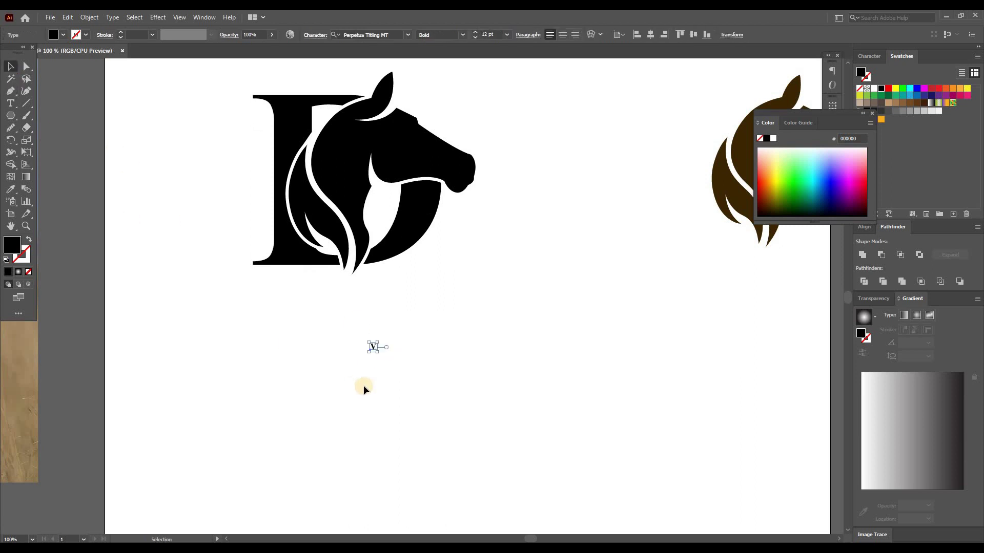
Enlarge the V proportionally, move it lower and convert it to outlines.
mouse_move(373, 353)
mouse_down()
mouse_move(375, 460)
mouse_move(405, 392)
mouse_up()
drag(456, 305, 455, 304)
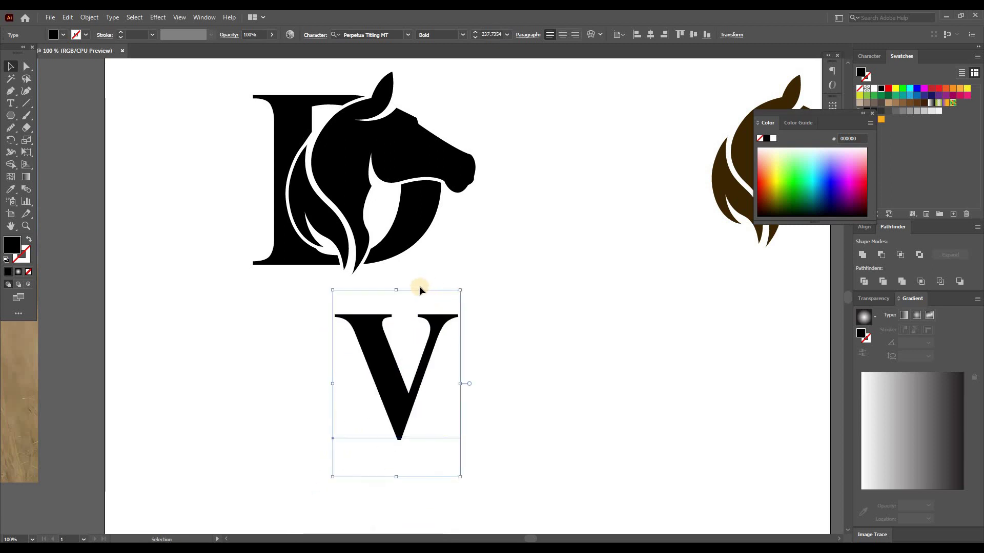
drag(399, 288, 398, 235)
drag(393, 391, 392, 420)
right_click(392, 420)
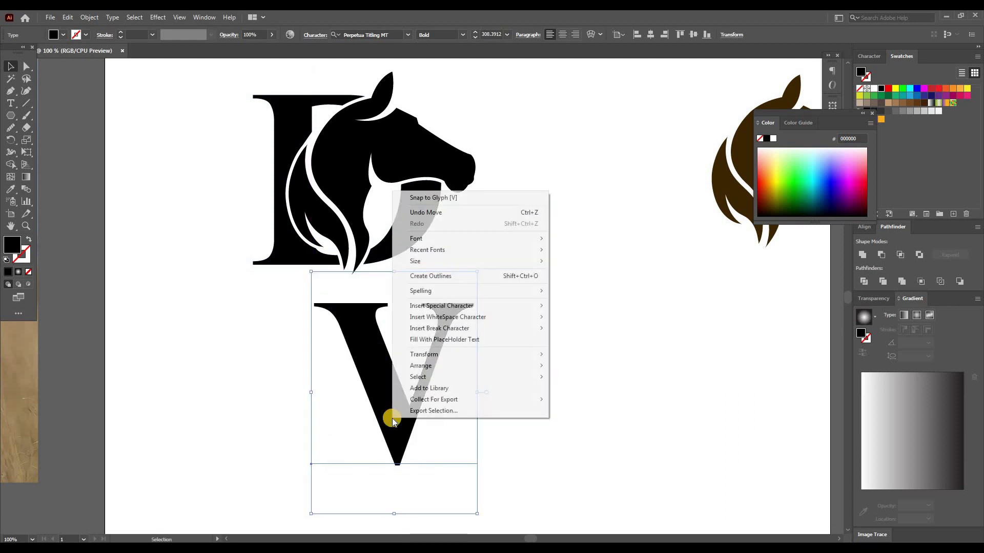
click(454, 279)
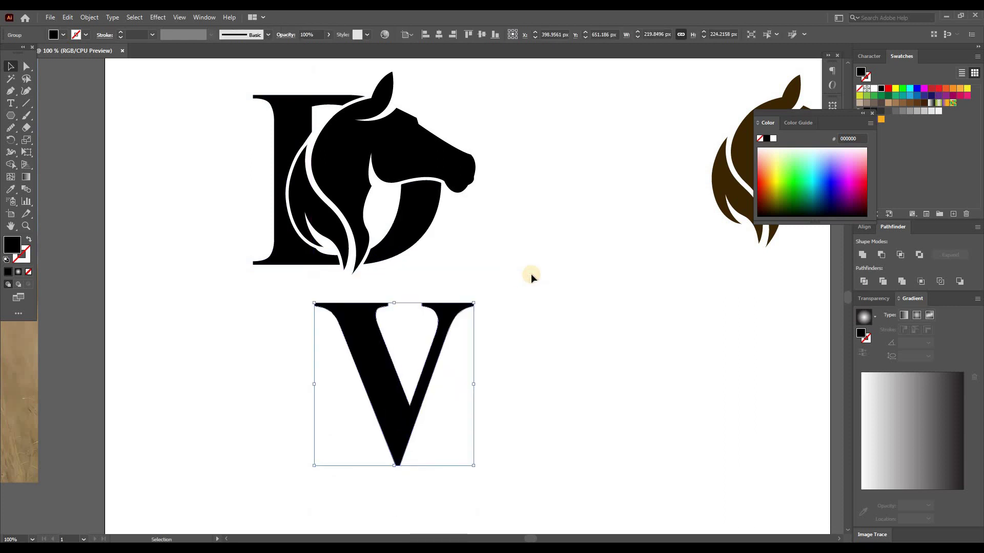
click(533, 275)
Move a black horse-head copy onto the V and enlarge it across the letter's arms.
mouse_move(448, 192)
mouse_down()
mouse_move(539, 388)
mouse_move(549, 318)
mouse_move(510, 355)
mouse_move(511, 370)
mouse_up()
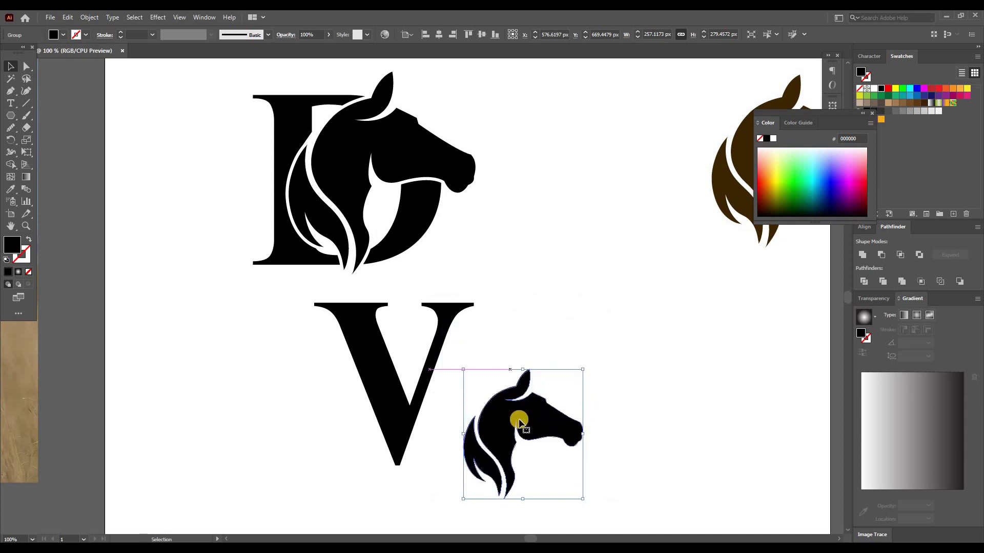
drag(482, 406, 398, 366)
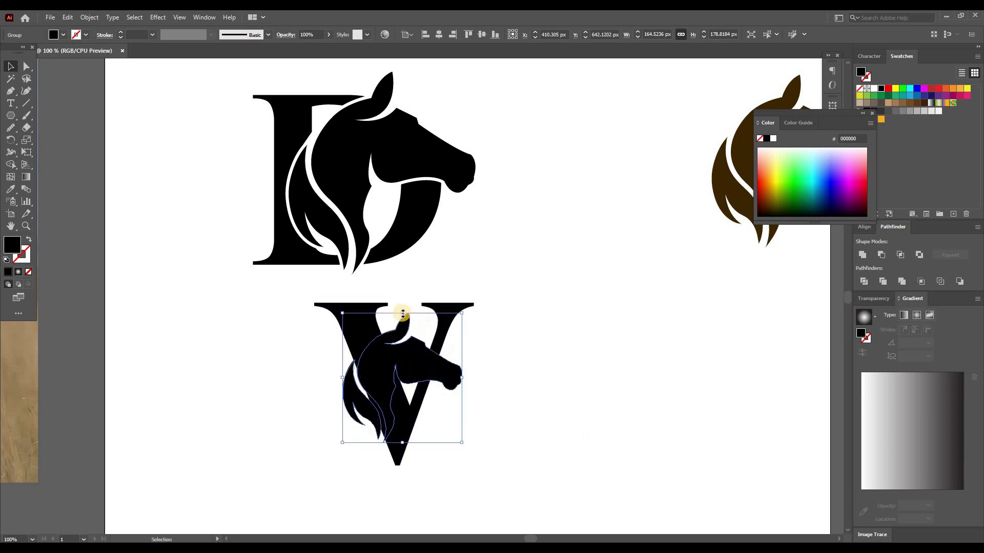
drag(407, 297, 406, 278)
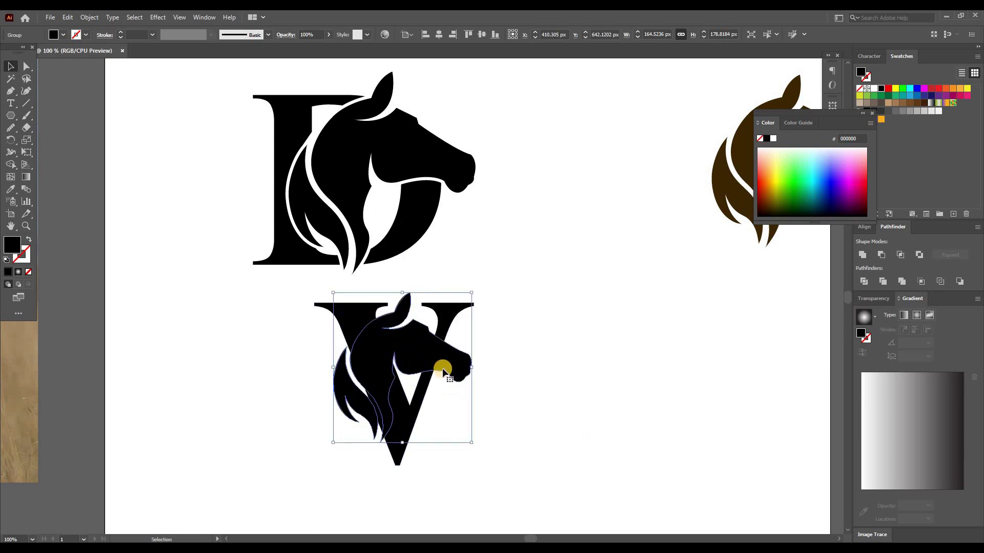
drag(448, 370, 449, 374)
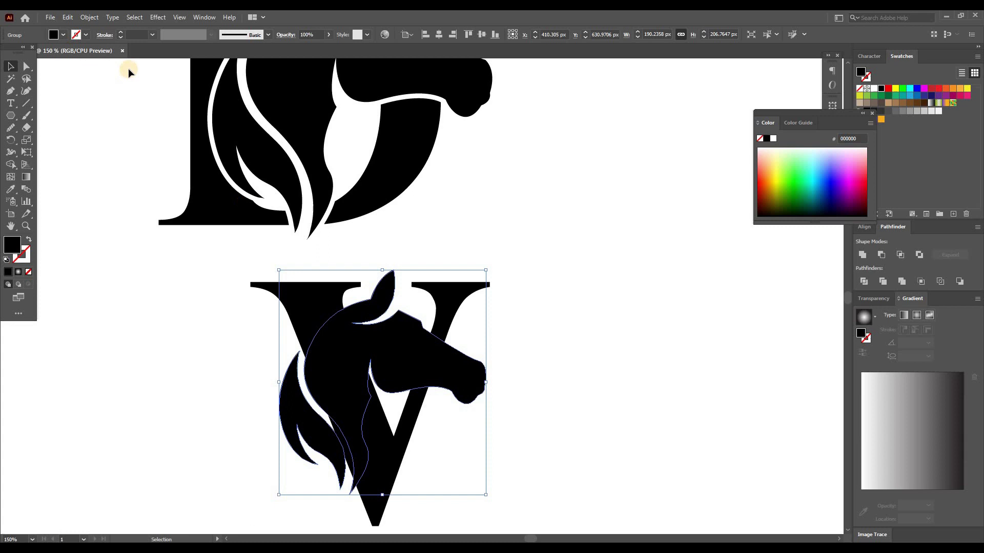
Copy the horse head, give it a 7 pt magenta outline and expand it into shapes.
click(71, 18)
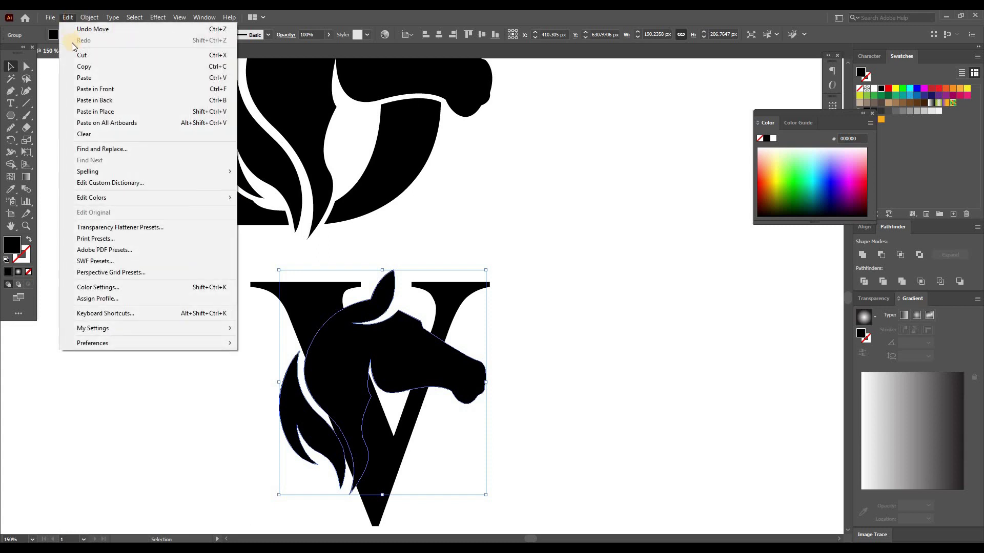
click(74, 65)
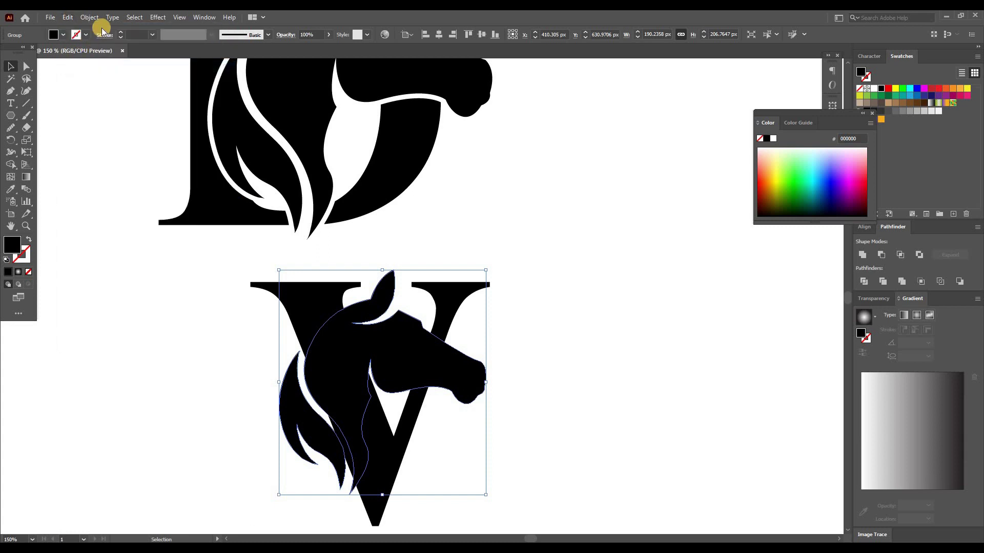
click(153, 35)
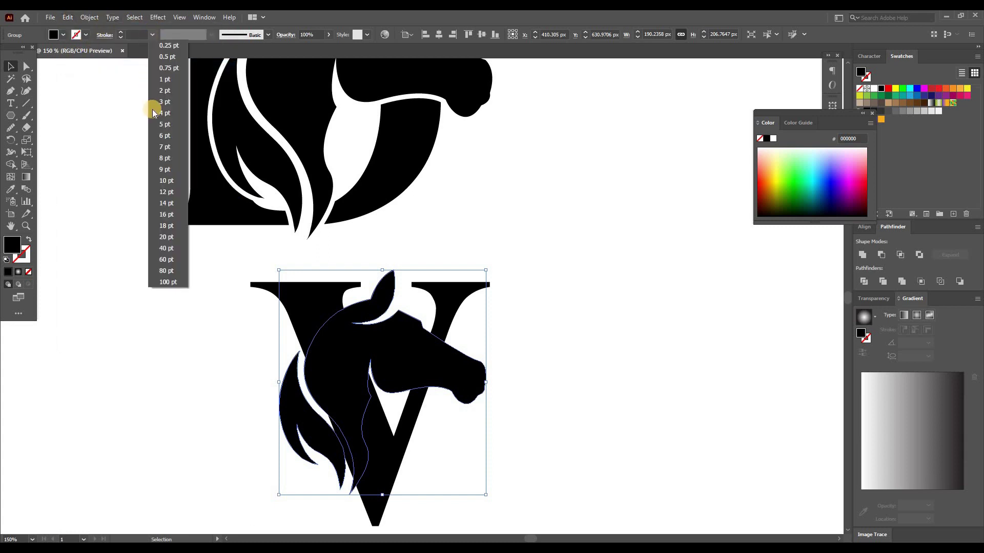
click(162, 147)
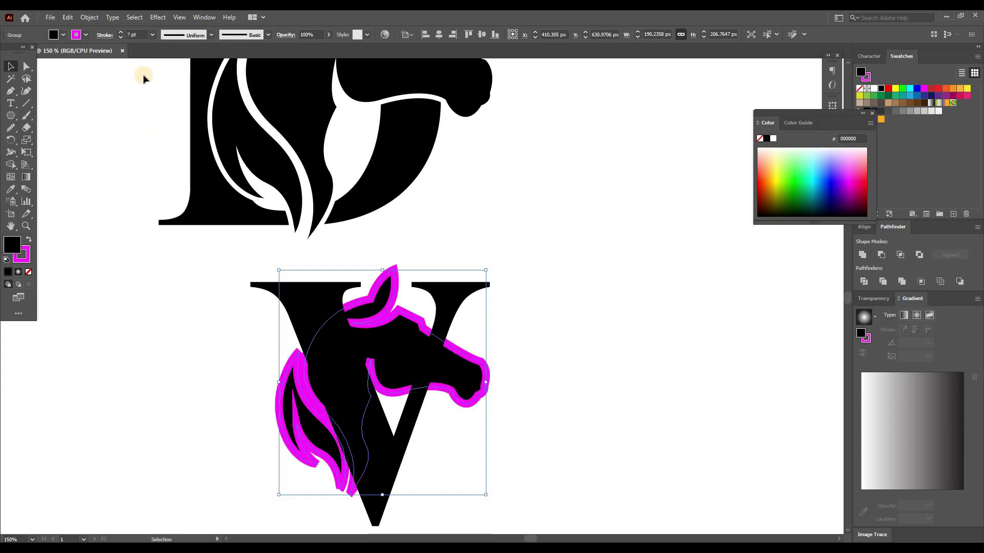
click(89, 17)
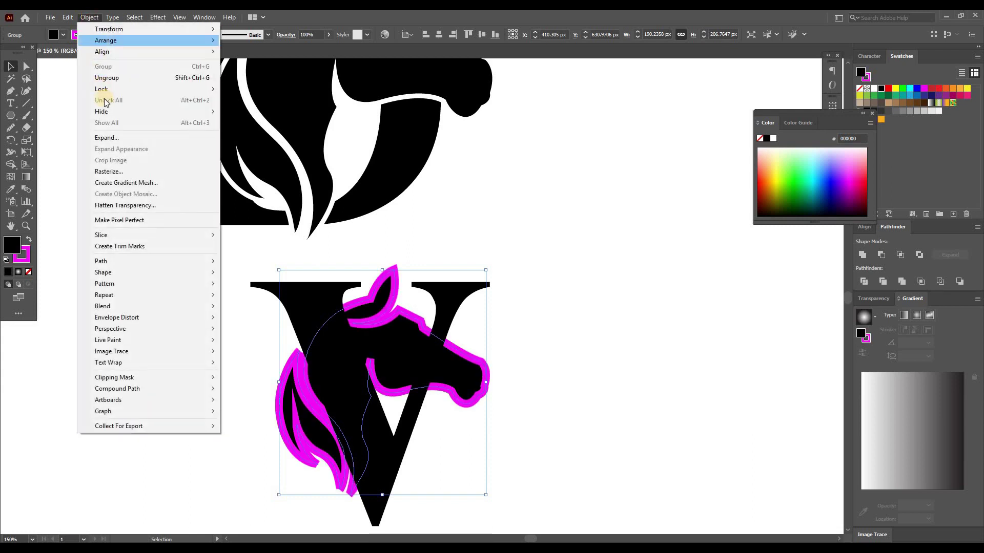
click(107, 138)
click(469, 338)
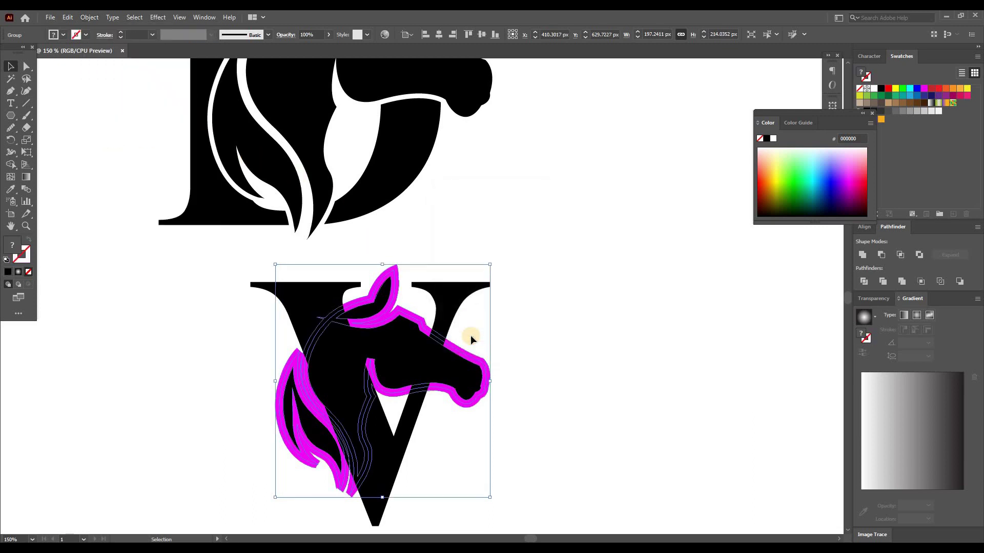
Unite the magenta outline, then Shape Builder-merge the horse region over the V into one violet shape.
click(861, 254)
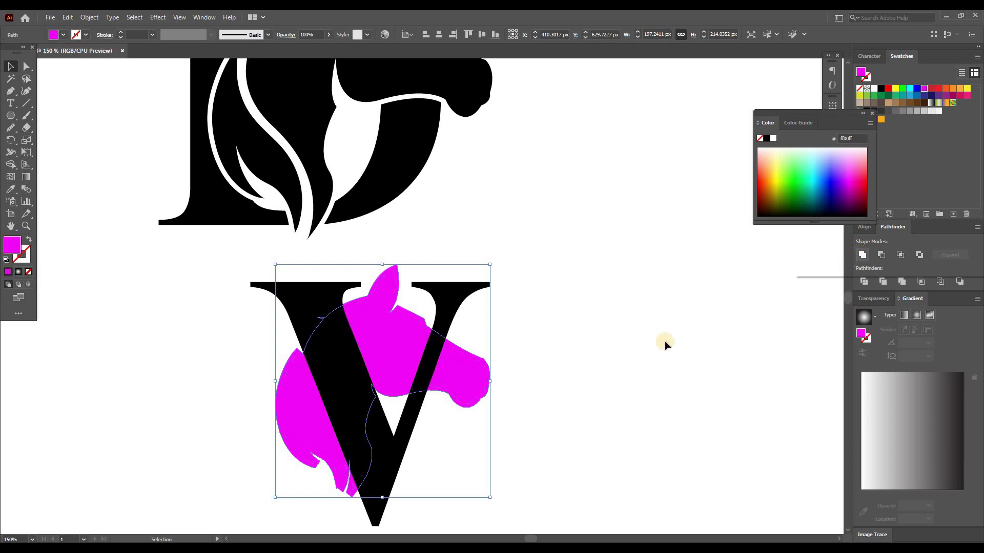
drag(541, 332, 197, 439)
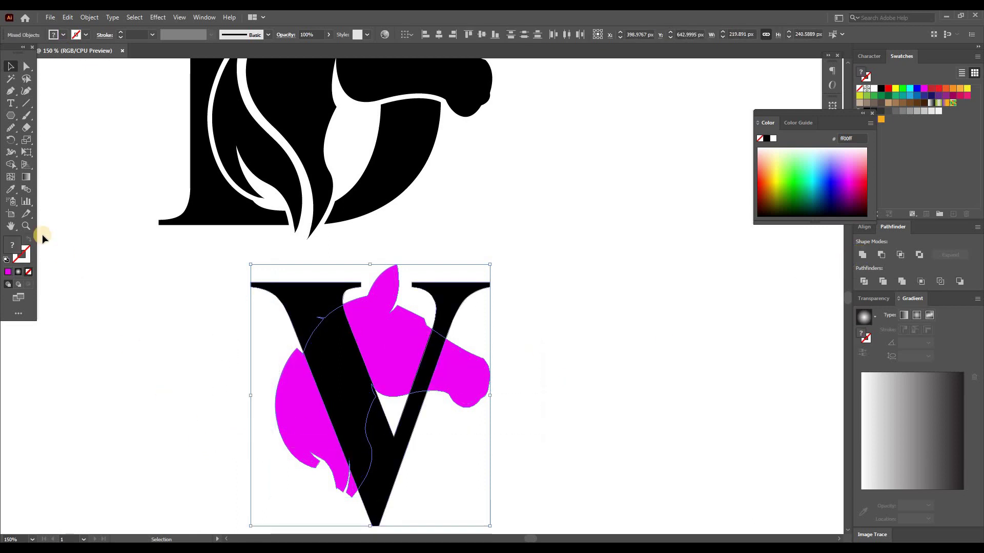
click(10, 164)
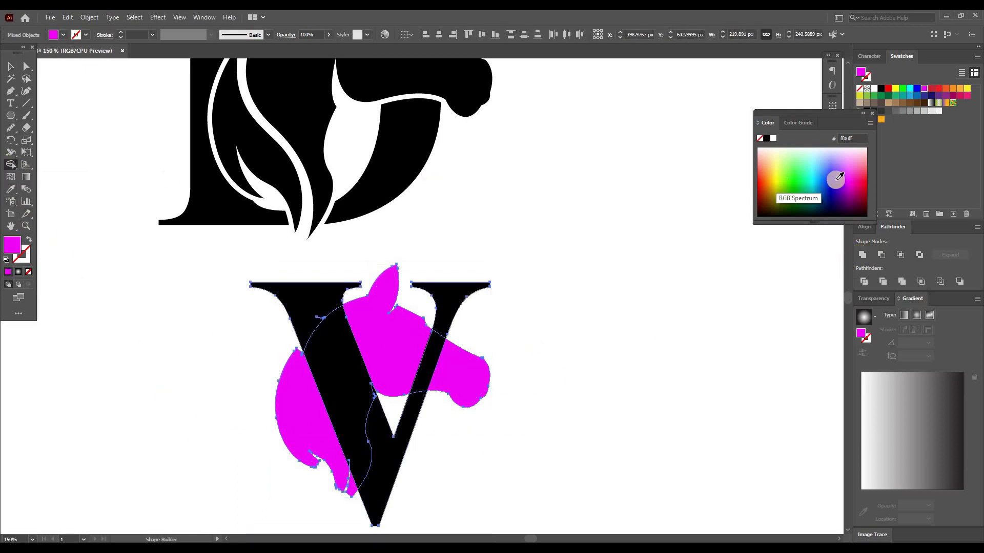
click(835, 179)
drag(456, 366, 314, 425)
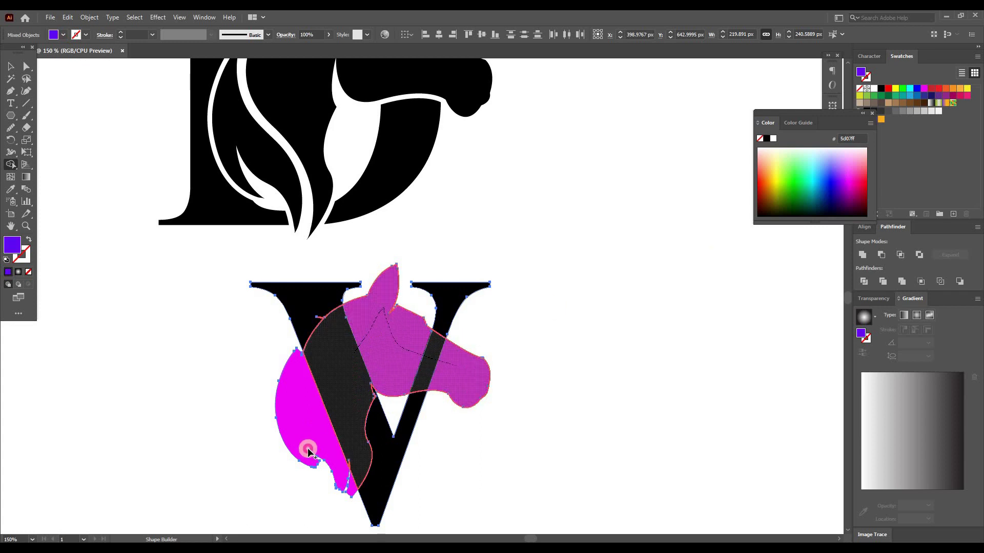
drag(314, 426, 302, 449)
drag(307, 400, 351, 490)
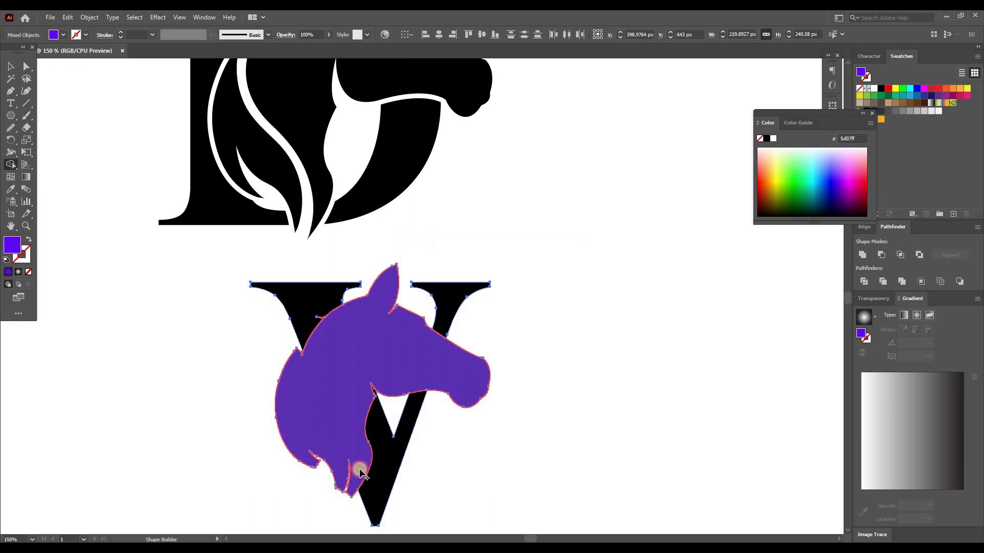
drag(352, 489, 357, 336)
Delete the violet shape to cut the V, then paste the horse head back in place.
click(251, 260)
click(27, 66)
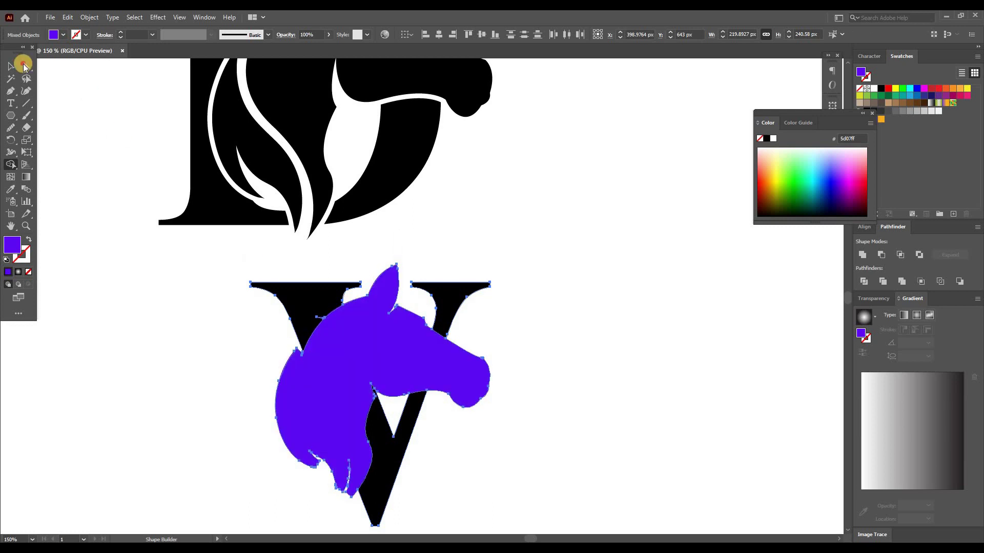
click(340, 344)
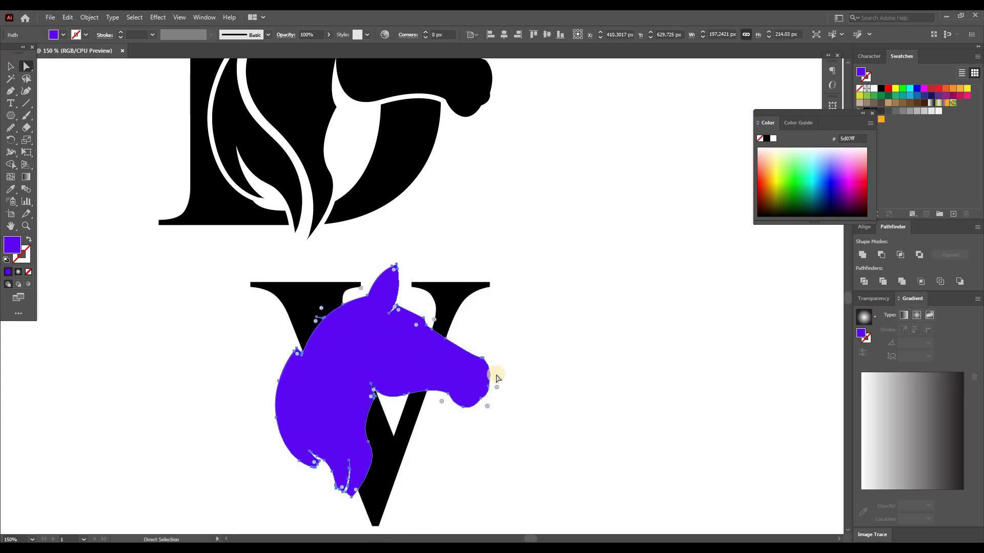
key(Delete)
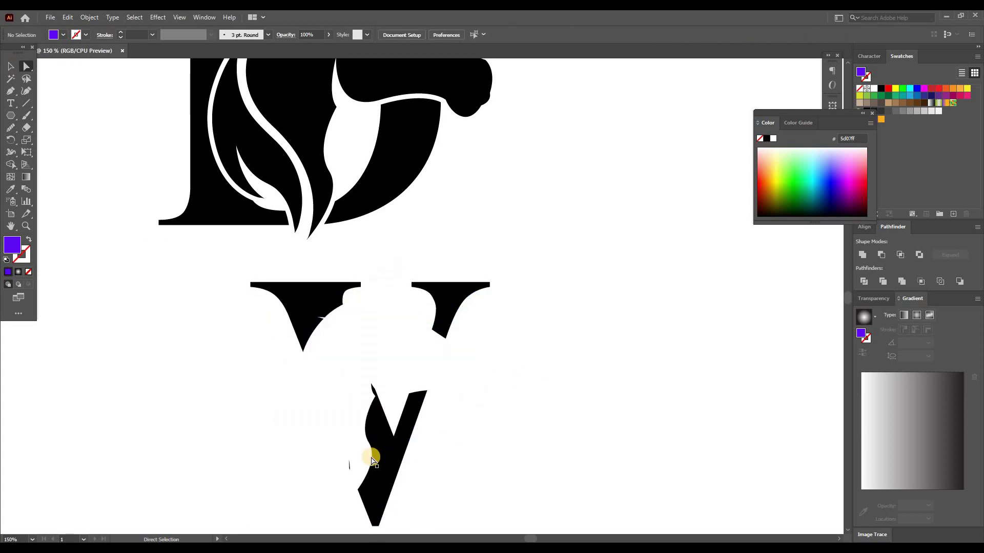
click(376, 467)
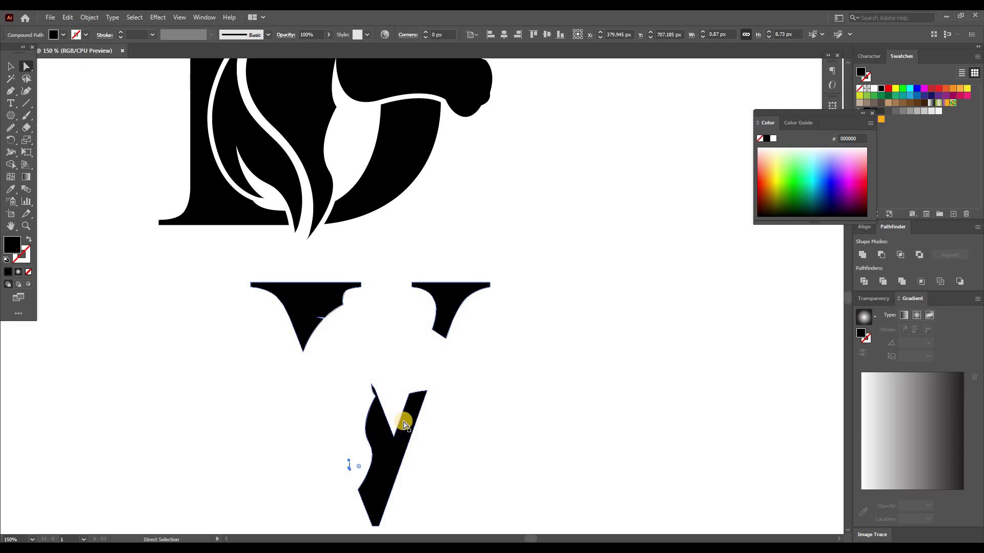
click(386, 395)
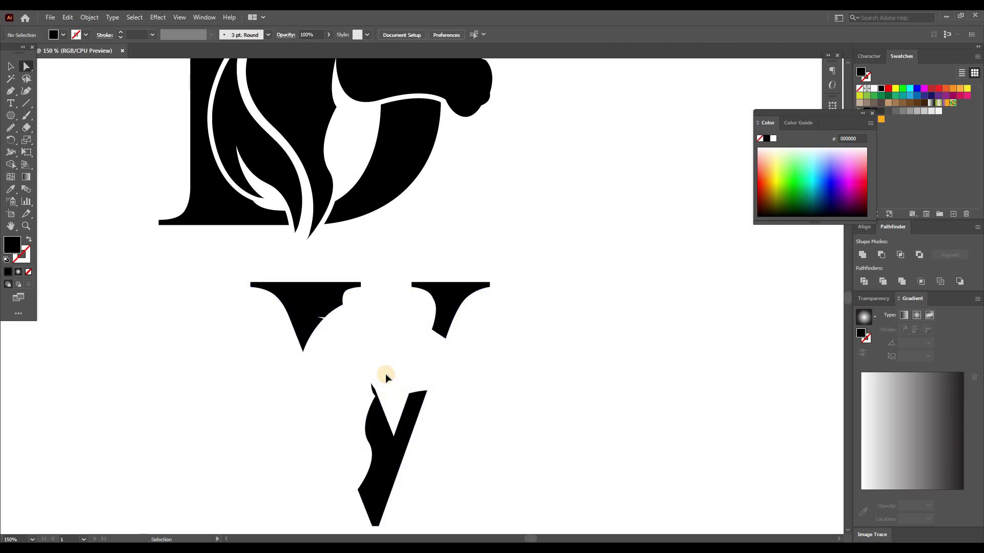
click(72, 19)
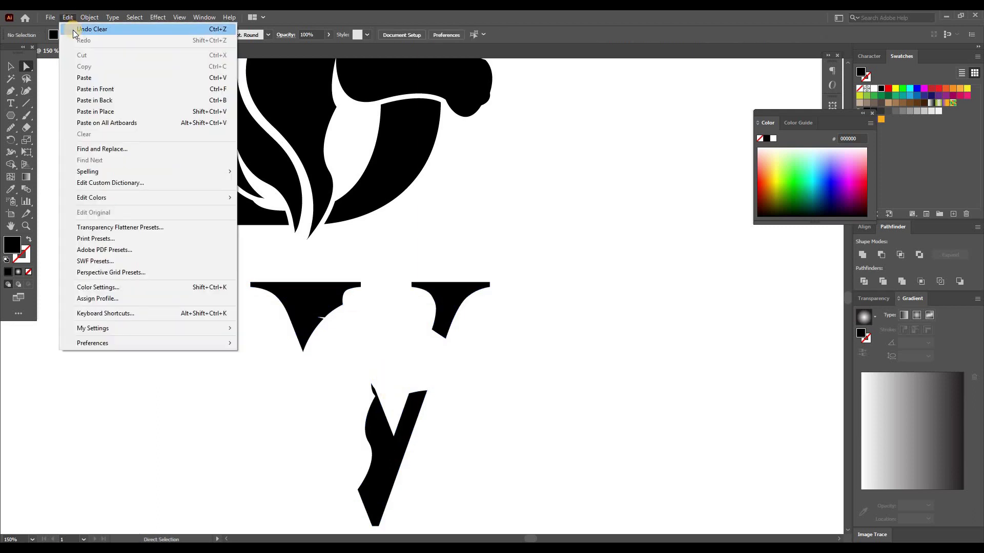
click(105, 113)
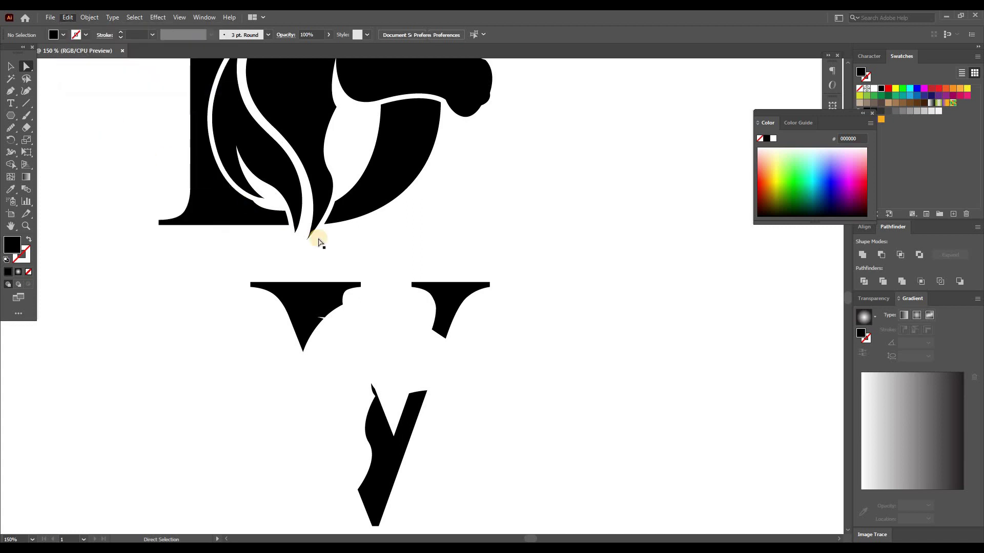
Zoom in and draw a Pen-tool patch shape covering the white sliver by the neck.
click(582, 375)
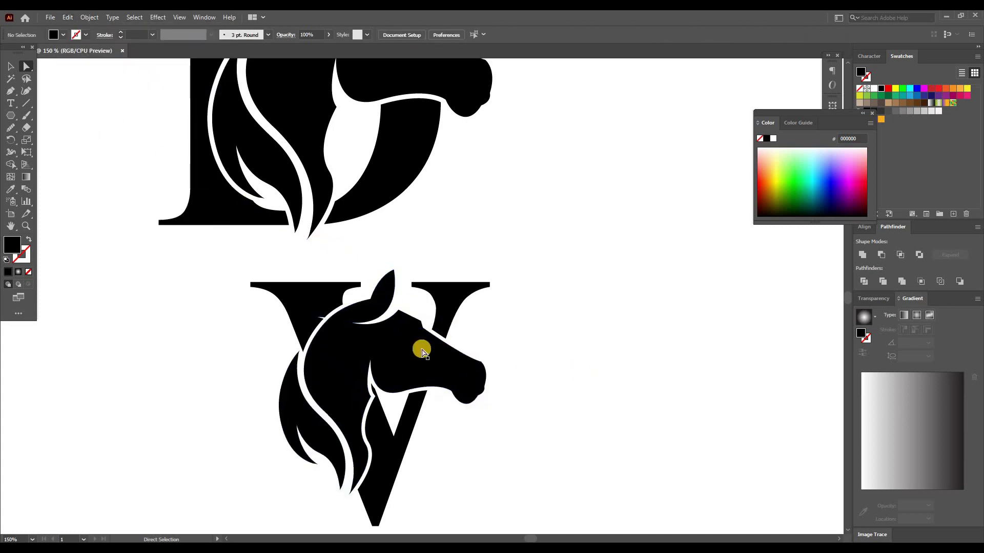
scroll(333, 326, left, 1)
scroll(357, 325, up, 2)
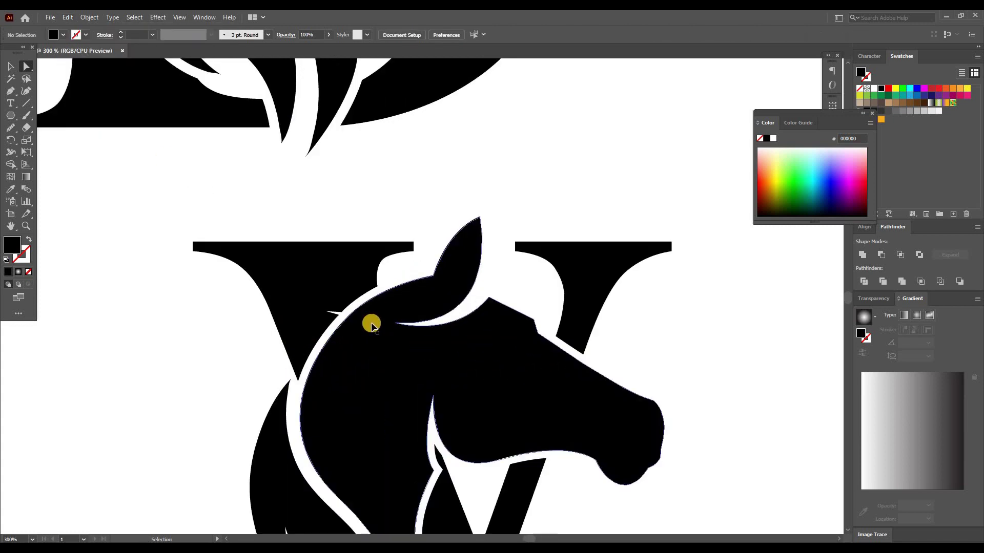
scroll(373, 321, up, 4)
scroll(372, 321, up, 1)
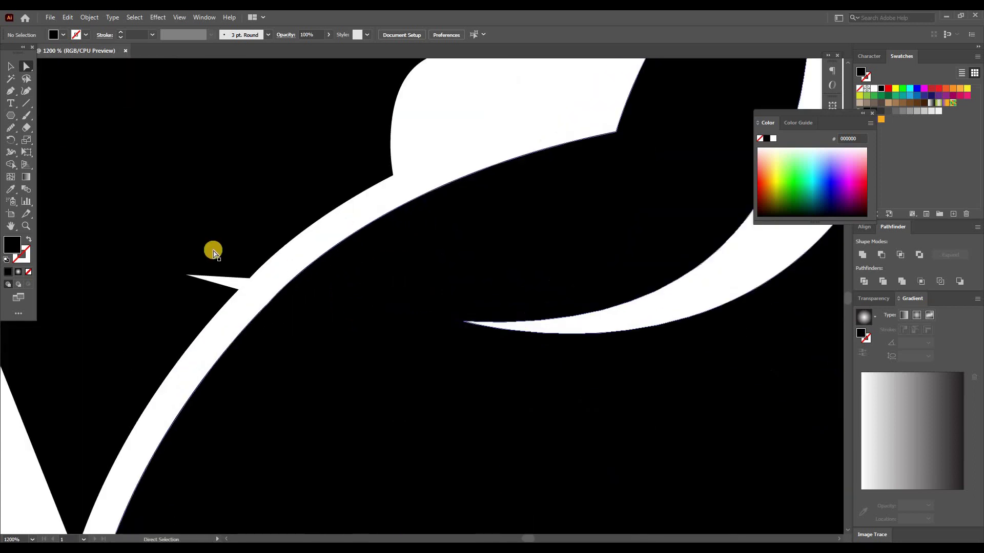
click(11, 91)
click(143, 208)
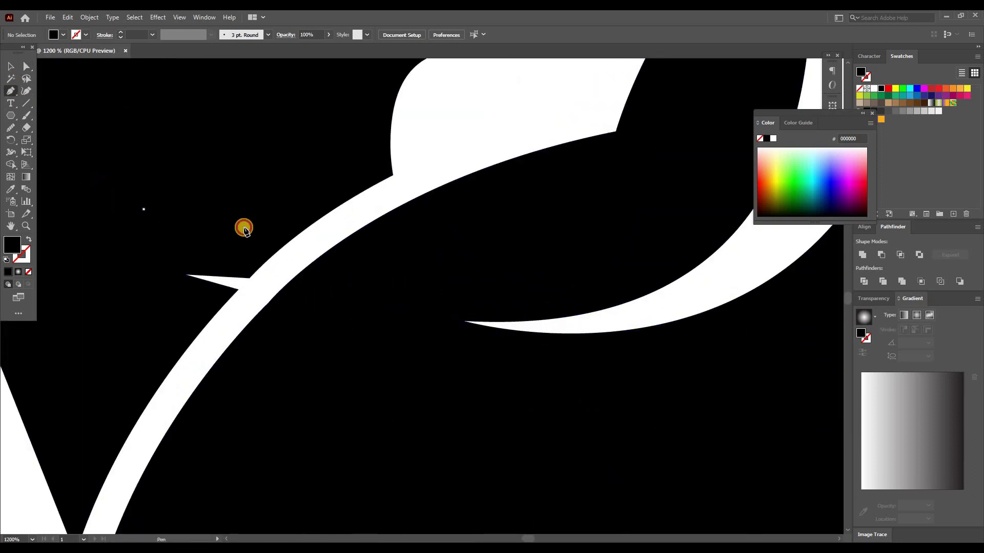
click(288, 241)
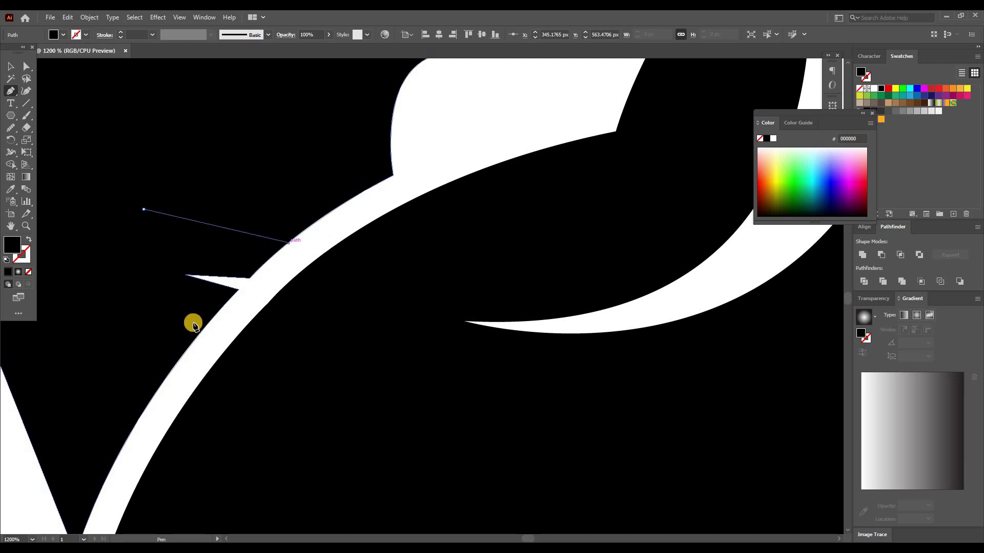
mouse_move(197, 331)
mouse_down()
mouse_move(183, 360)
mouse_move(182, 352)
mouse_up()
drag(147, 266, 156, 195)
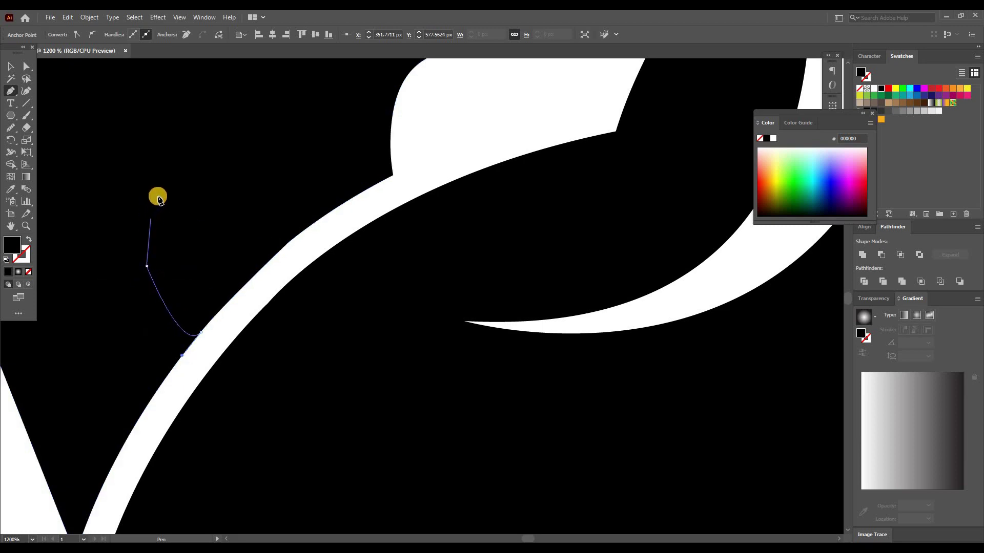
click(144, 209)
Unite the patch shape with the V to clean its cut edge.
drag(215, 255, 318, 246)
click(861, 255)
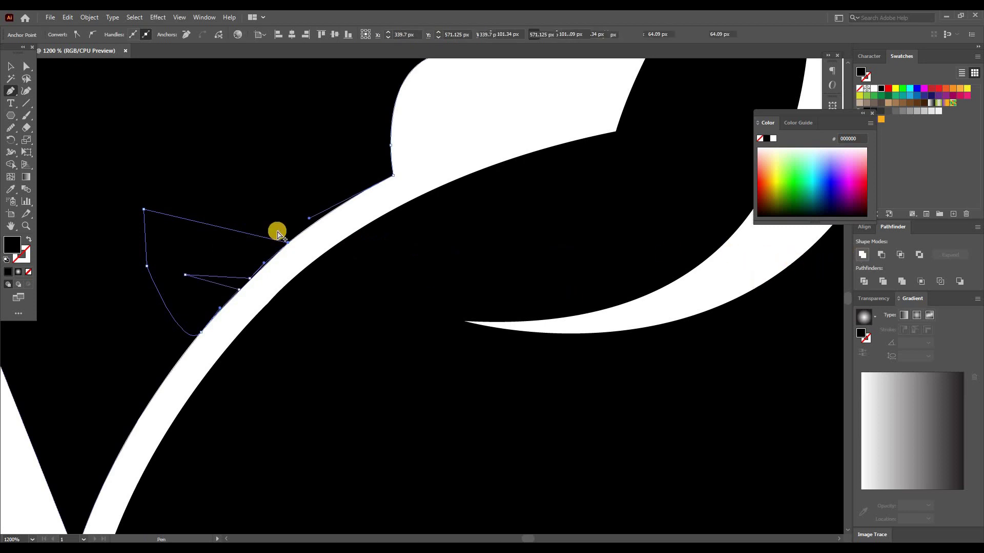
scroll(278, 233, down, 3)
click(10, 66)
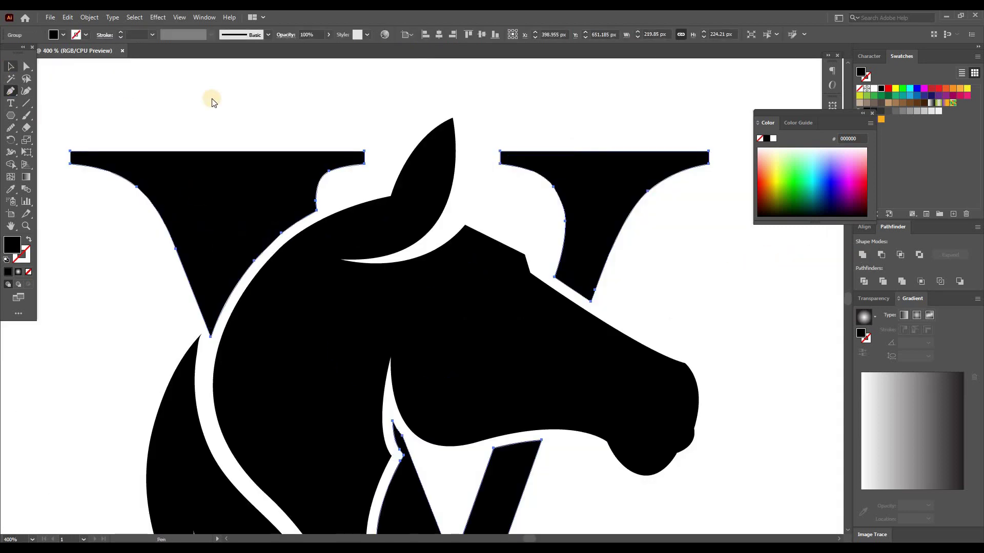
click(368, 207)
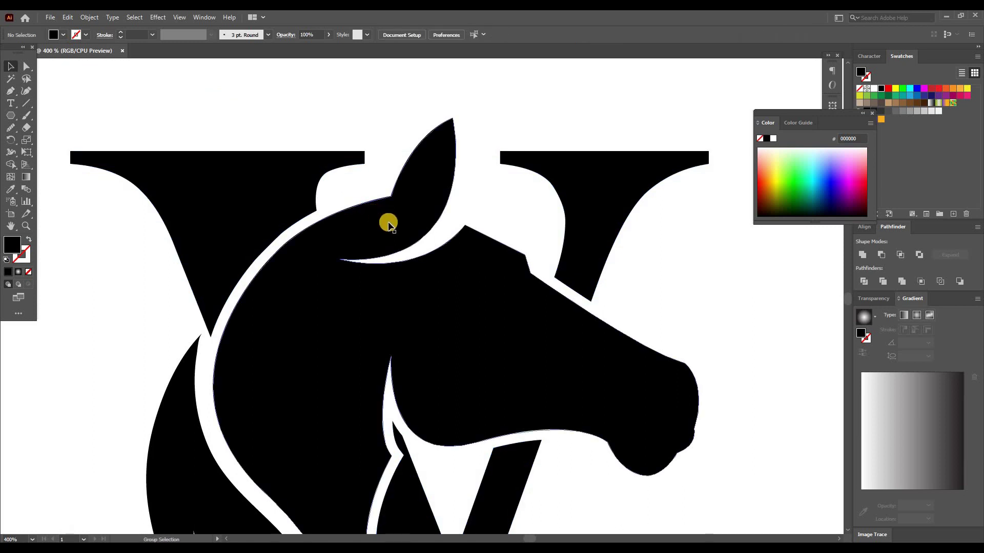
Color the V monogram's horse head brown (#754c24).
scroll(485, 305, down, 2)
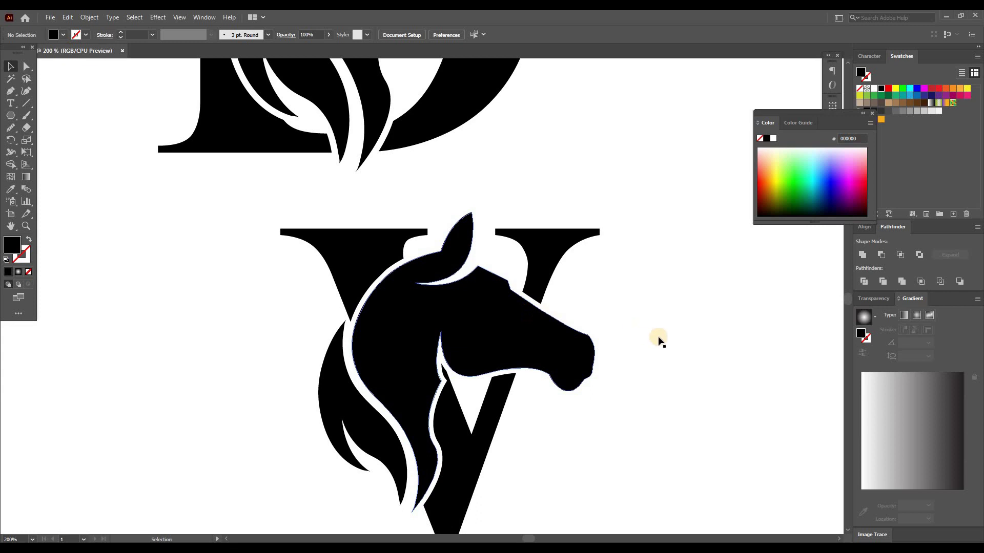
scroll(697, 356, down, 3)
scroll(417, 291, down, 2)
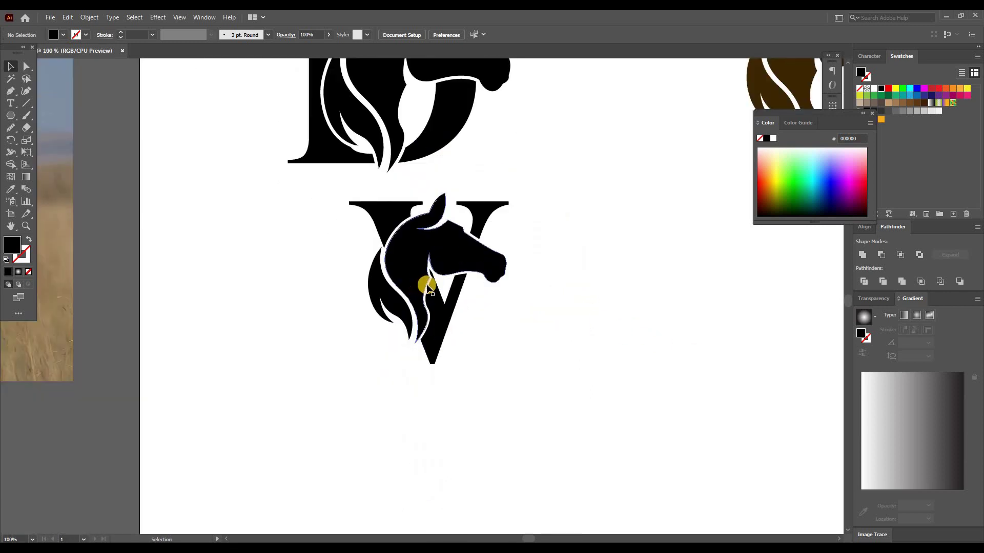
scroll(542, 308, up, 1)
scroll(512, 312, up, 1)
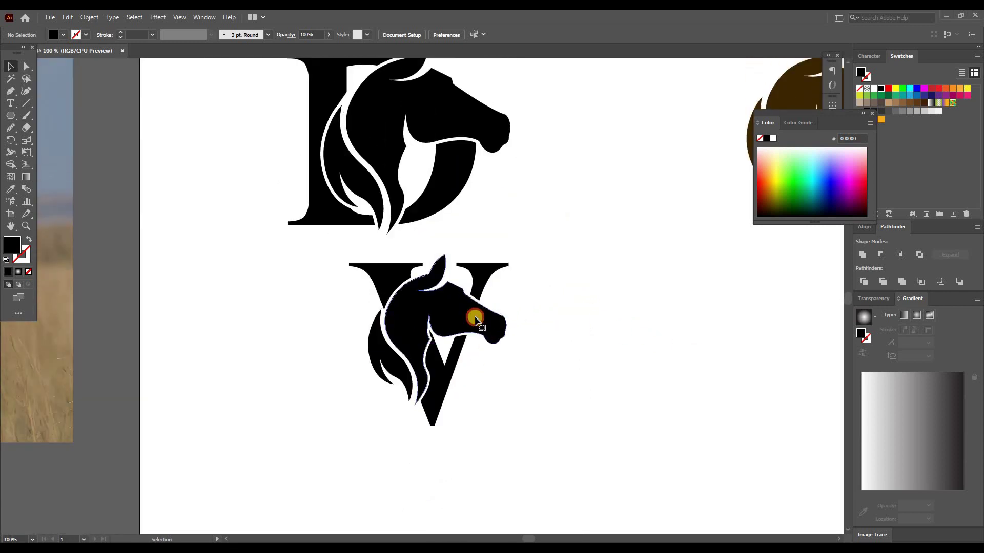
click(476, 318)
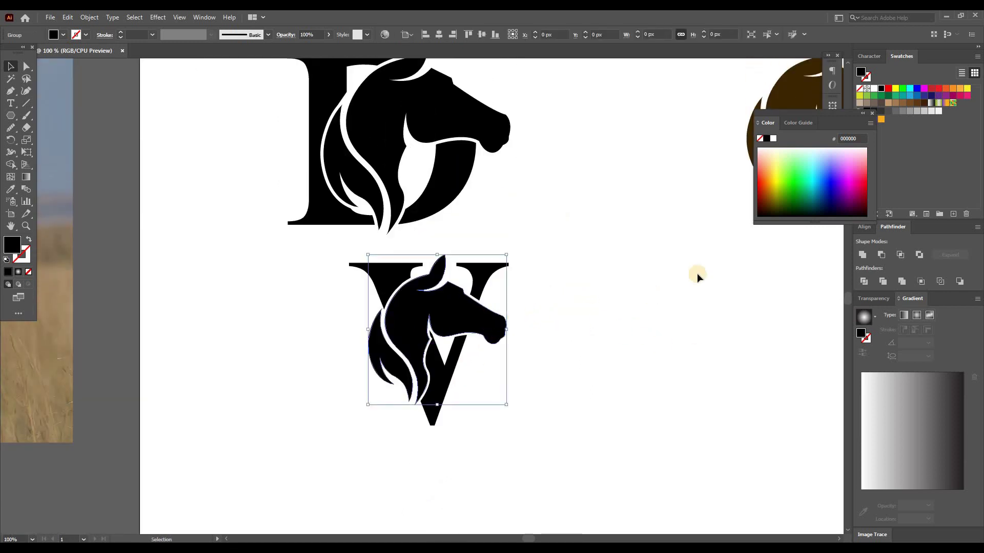
click(909, 104)
Color the V letter purple (#662d91), then select the whole V logo.
click(447, 391)
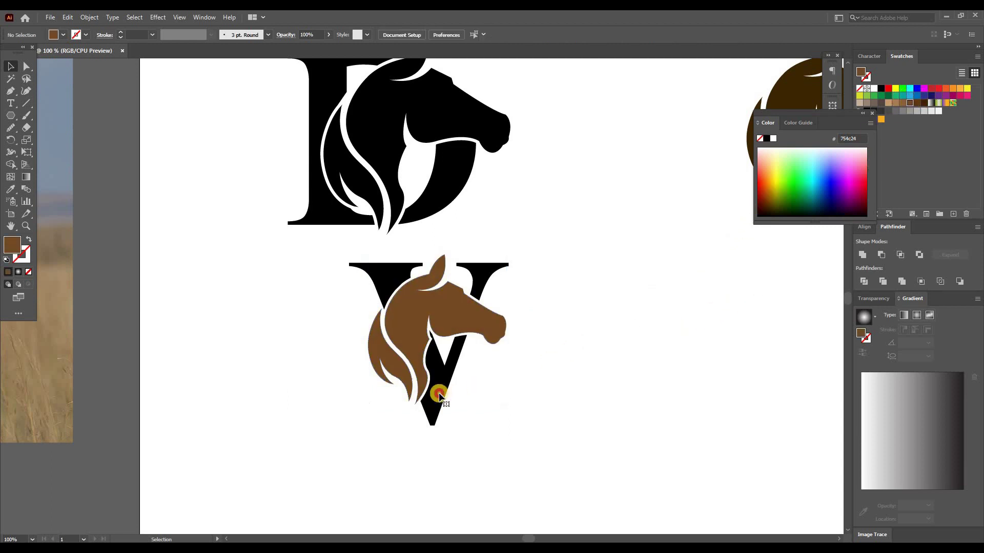
click(938, 95)
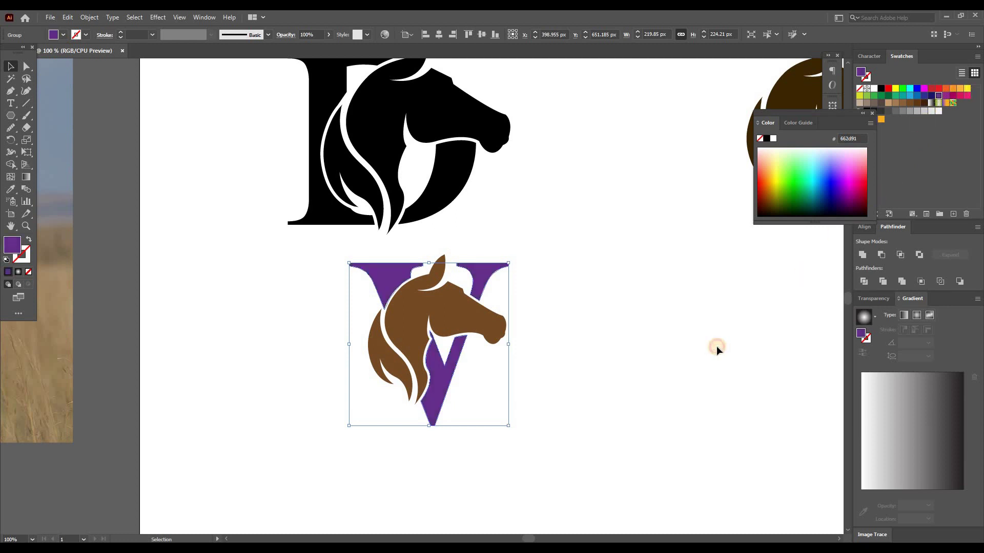
click(716, 349)
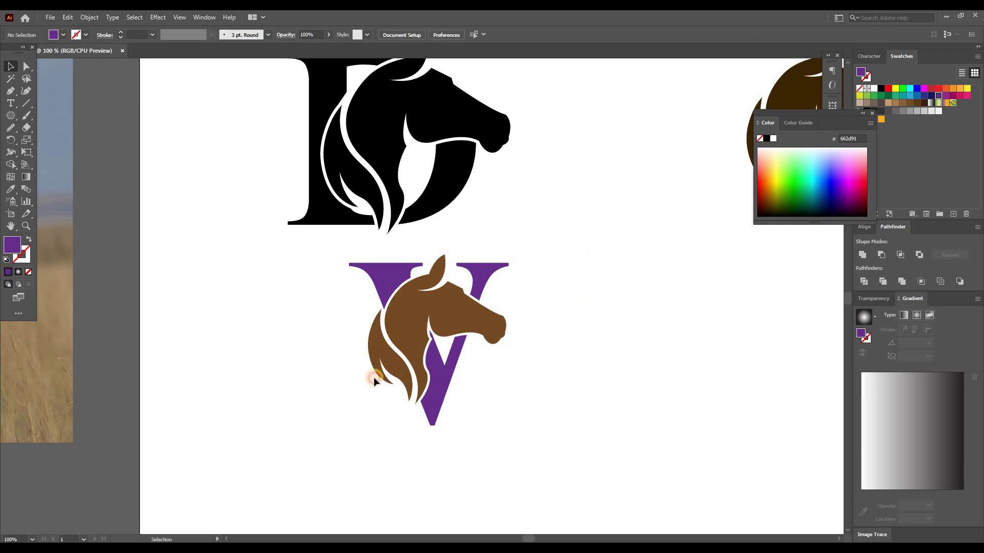
drag(373, 377, 555, 361)
Scroll up to view the finished V monogram below the black D logo.
scroll(558, 360, up, 2)
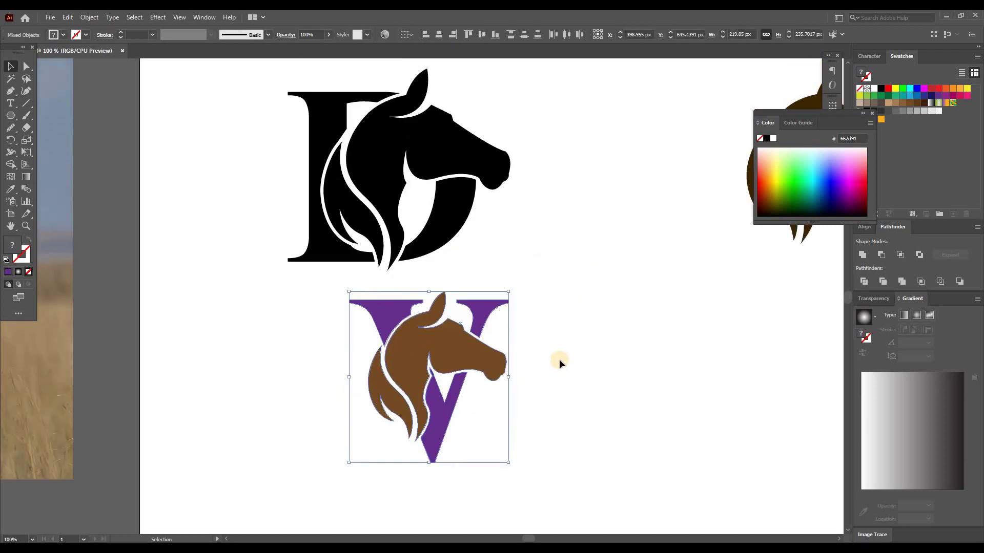